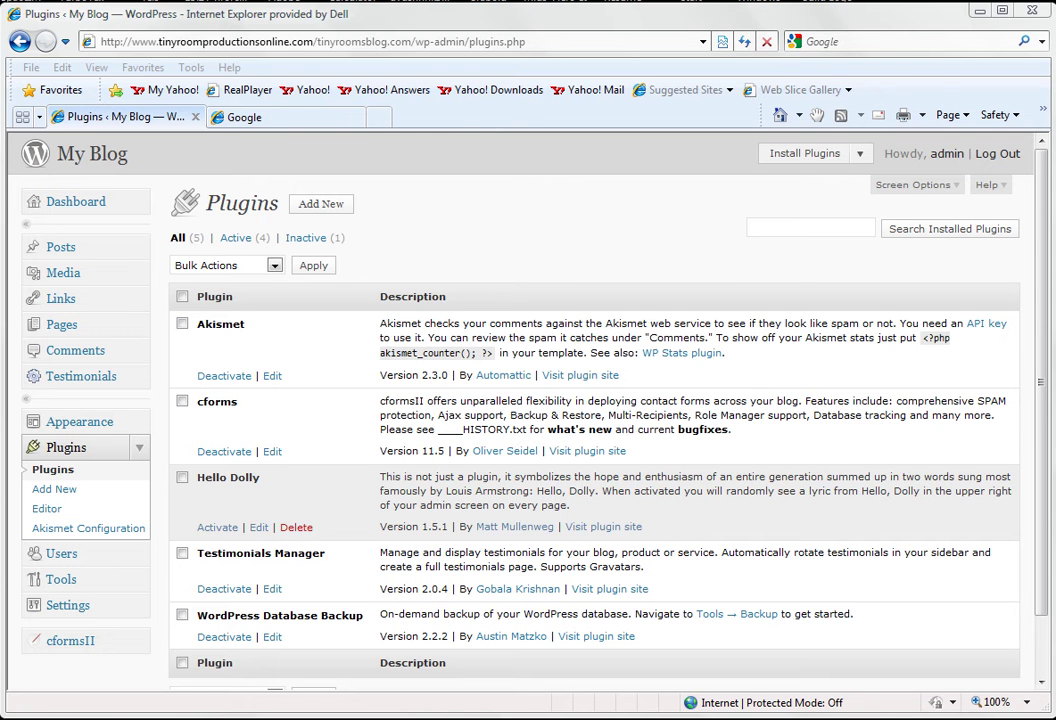
Step: Search Google for 'feedburner' and open the FeedBurner site from the results
{"action": "left_click", "coordinate": [244, 117]}
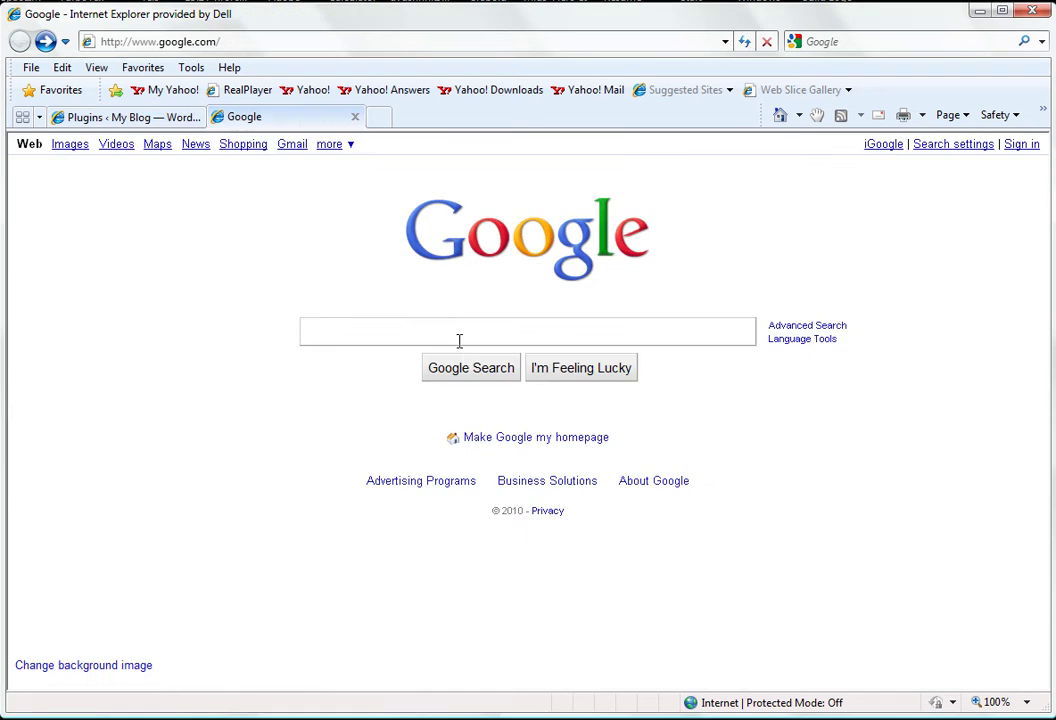
{"action": "type", "text": "feed"}
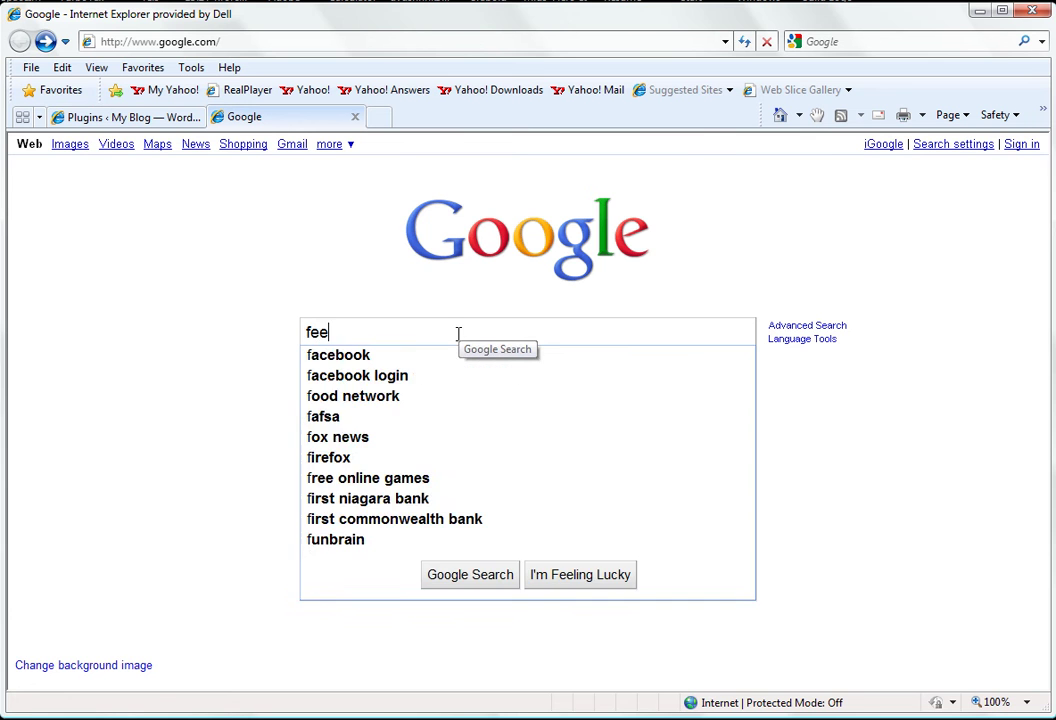
{"action": "left_click", "coordinate": [330, 354]}
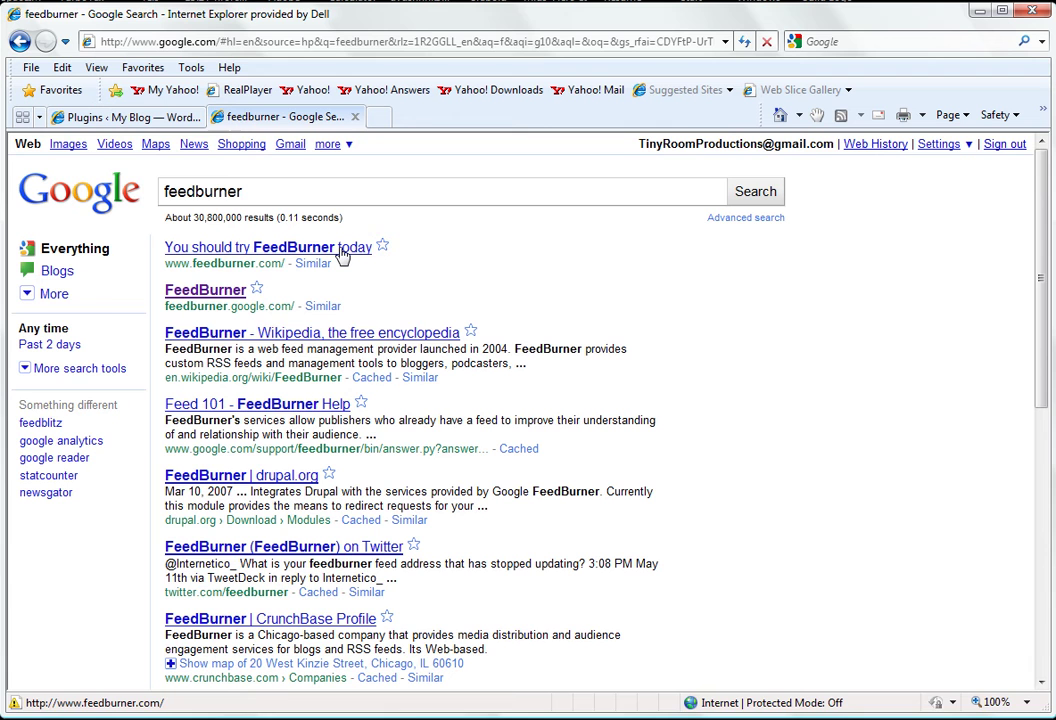
{"action": "left_click", "coordinate": [341, 255]}
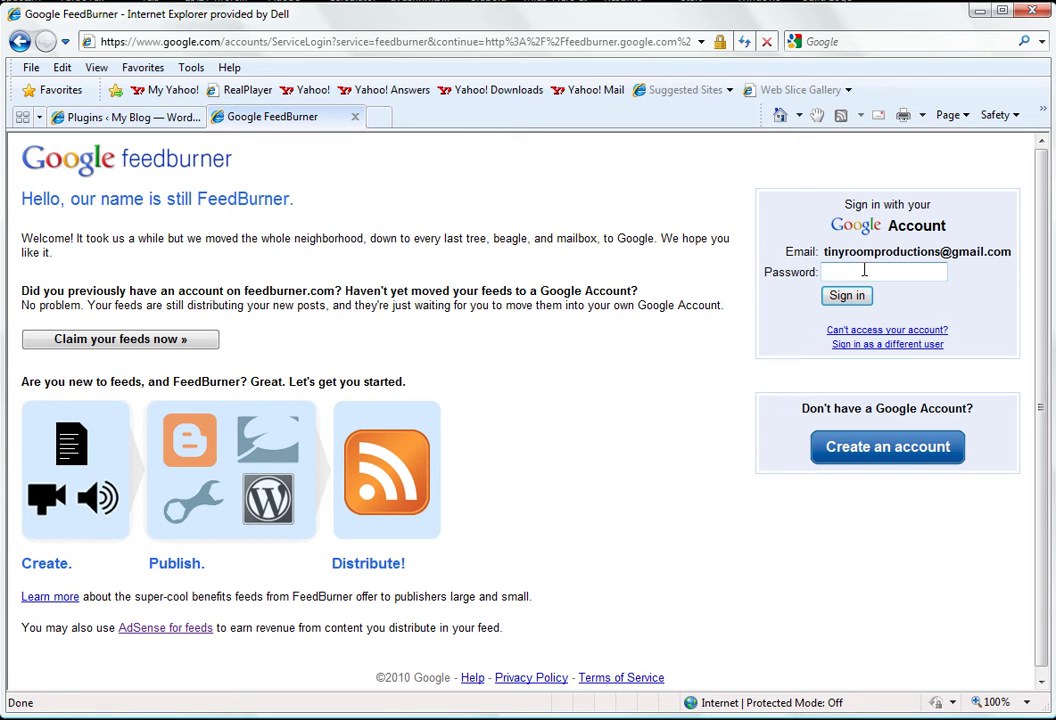
Step: Enter the Google account password to sign in to FeedBurner
{"action": "type", "text": "********"}
{"action": "key", "text": "Return"}
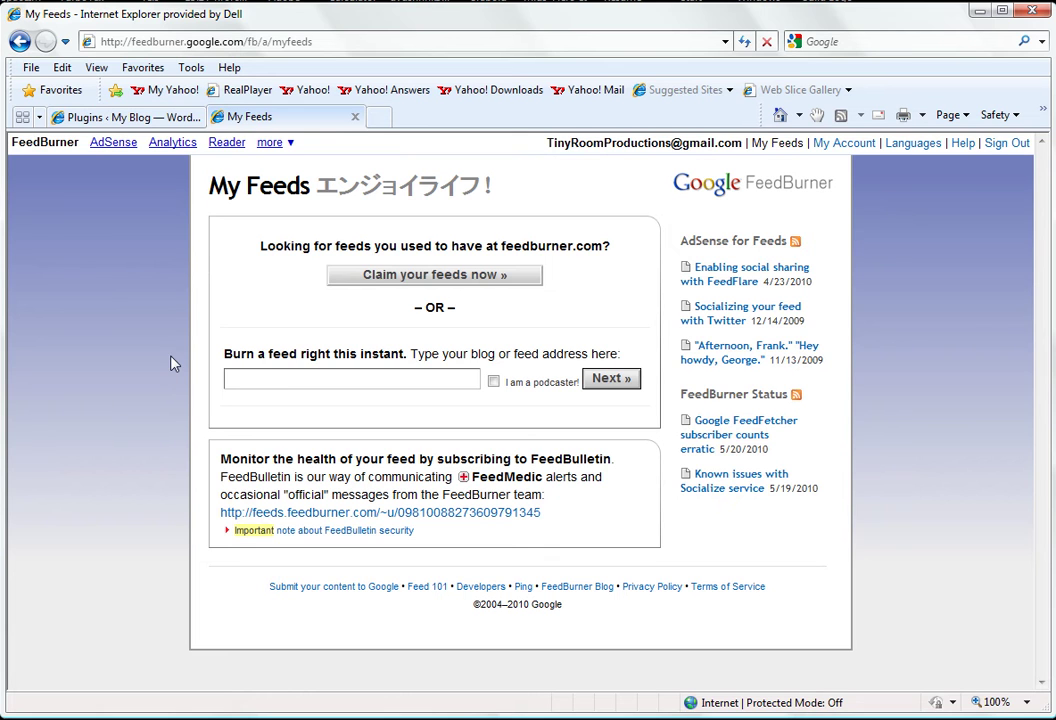
Step: Paste the tinyroomsblog.com blog address into the burn-a-feed field and submit it
{"action": "left_click", "coordinate": [251, 378]}
{"action": "right_click", "coordinate": [253, 378]}
{"action": "left_click", "coordinate": [294, 457]}
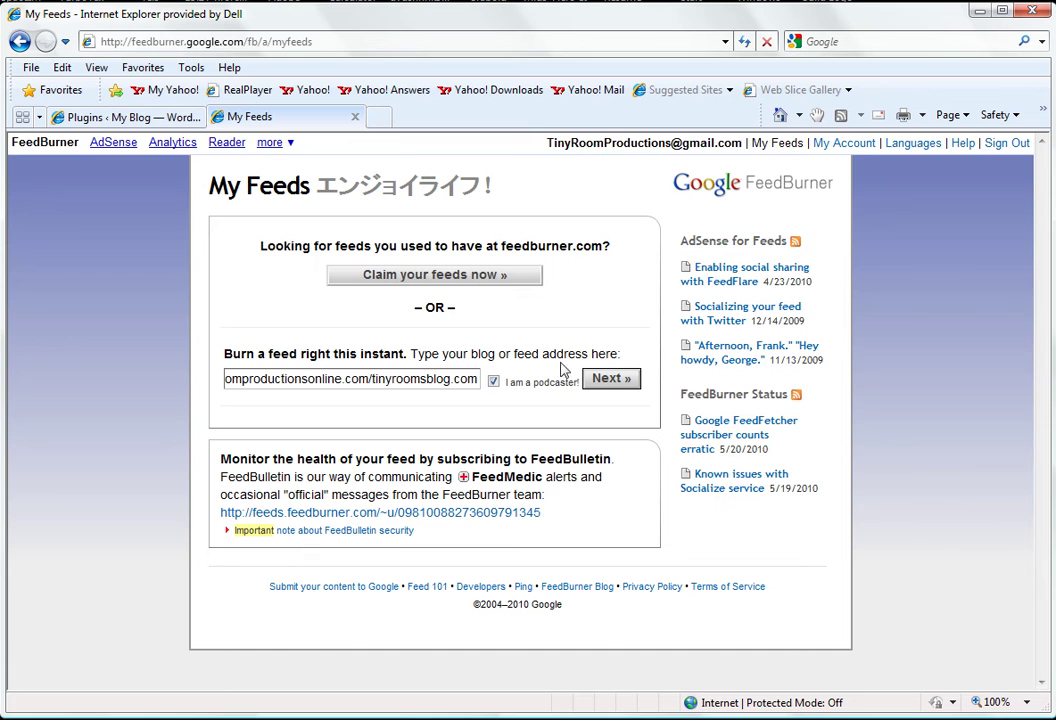
{"action": "left_click", "coordinate": [611, 378]}
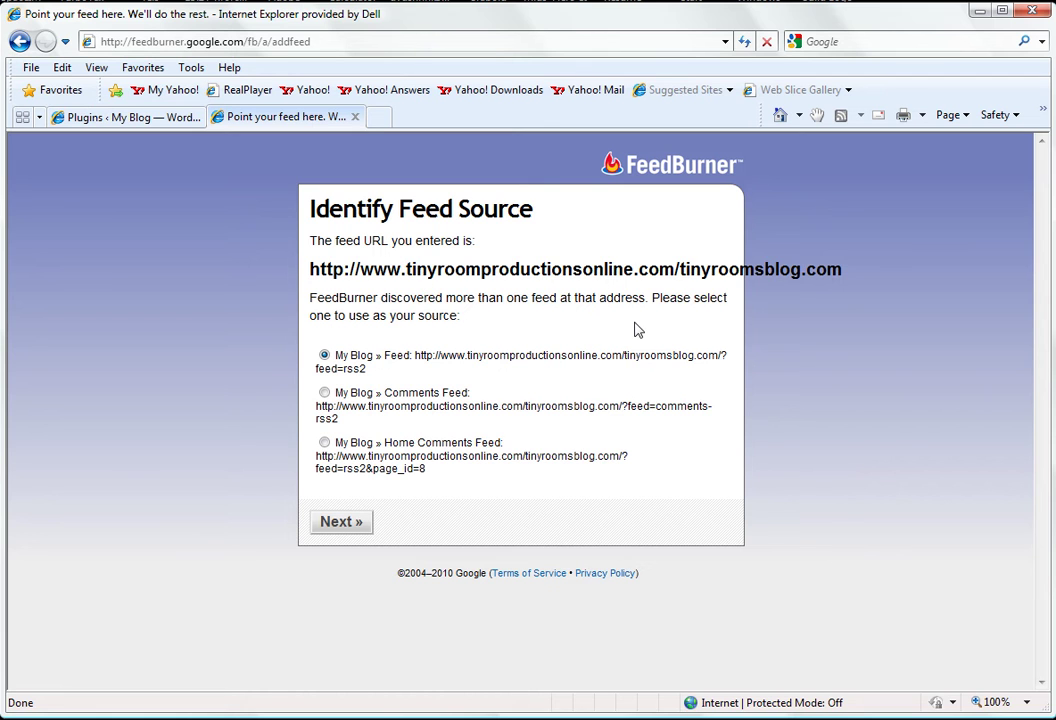
Step: Keep 'My Blog » Feed' as the feed source and continue
{"action": "left_click", "coordinate": [339, 526]}
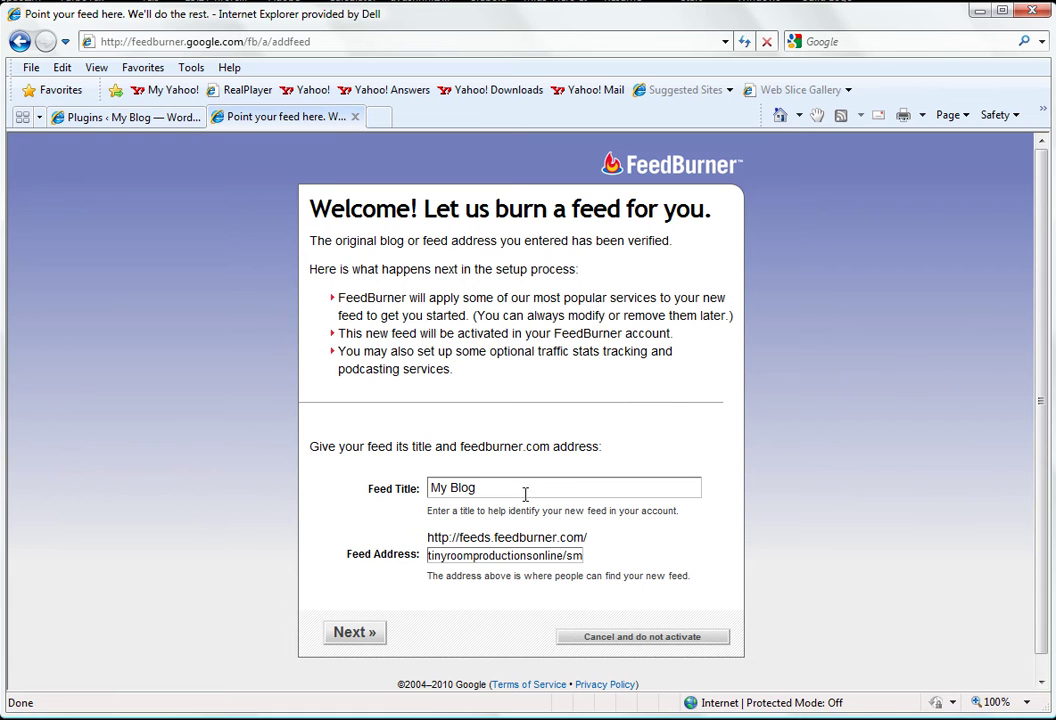
Step: Replace the feed title 'My Blog' with 'Tiny Rooms Blog' and activate the feed
{"action": "left_click_drag", "start_coordinate": [507, 490], "coordinate": [255, 441]}
{"action": "type", "text": "T"}
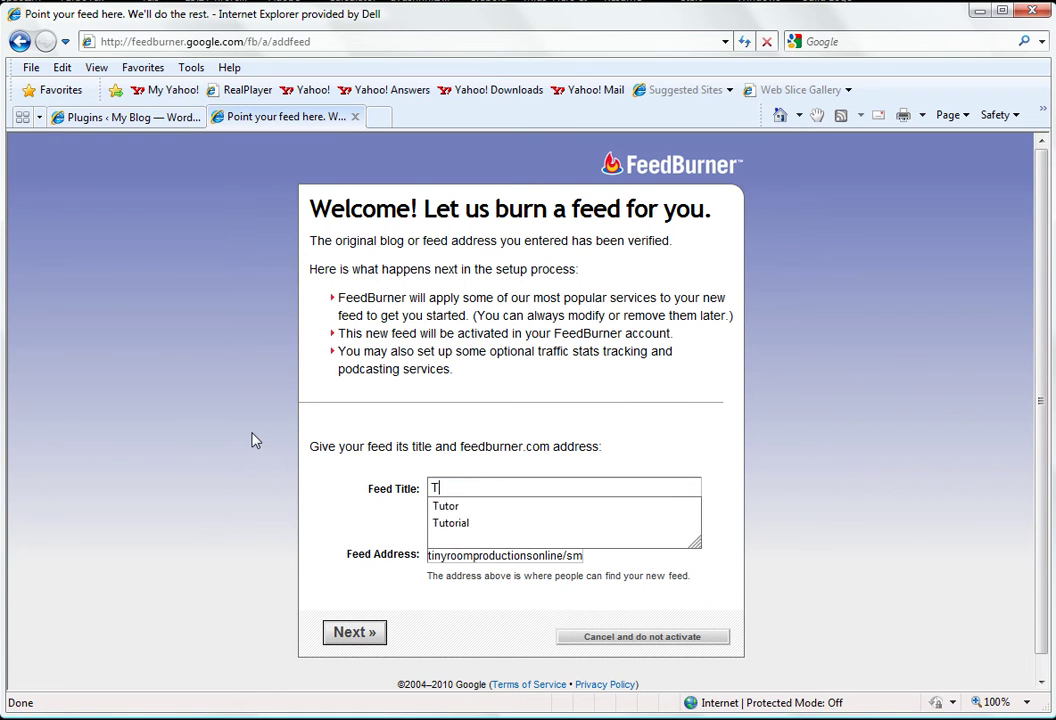
{"action": "type", "text": "iny Rooms Blog"}
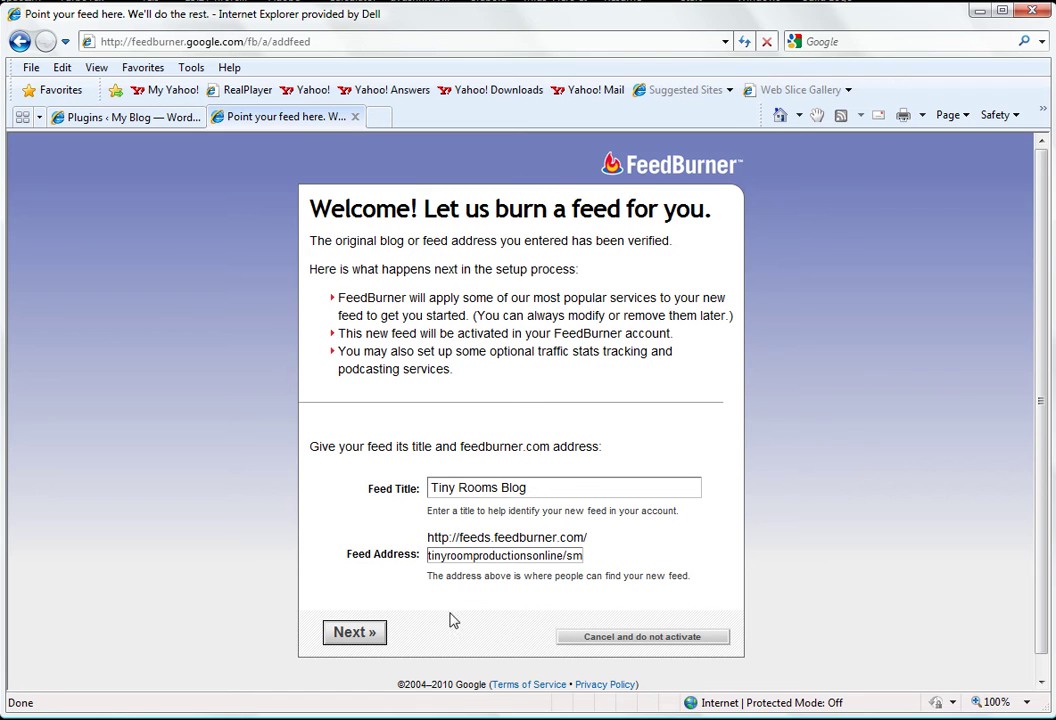
{"action": "left_click", "coordinate": [354, 632]}
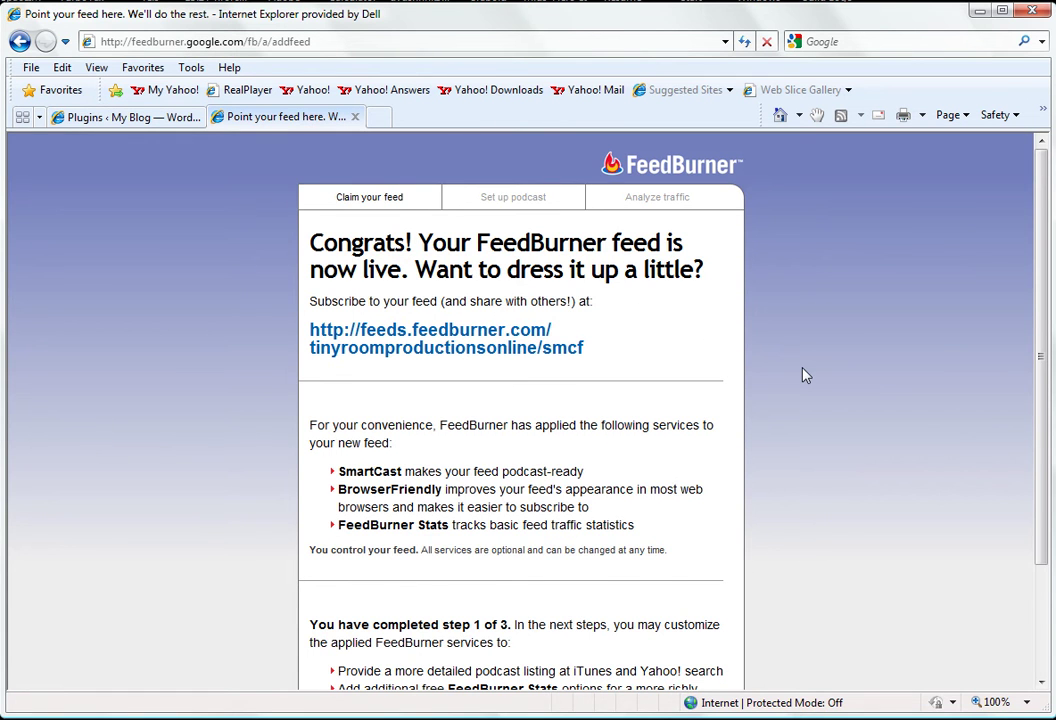
Step: Move past the feed-is-live confirmation to the podcast configuration step
{"action": "scroll", "coordinate": [806, 375], "scroll_direction": "down", "scroll_amount": 3}
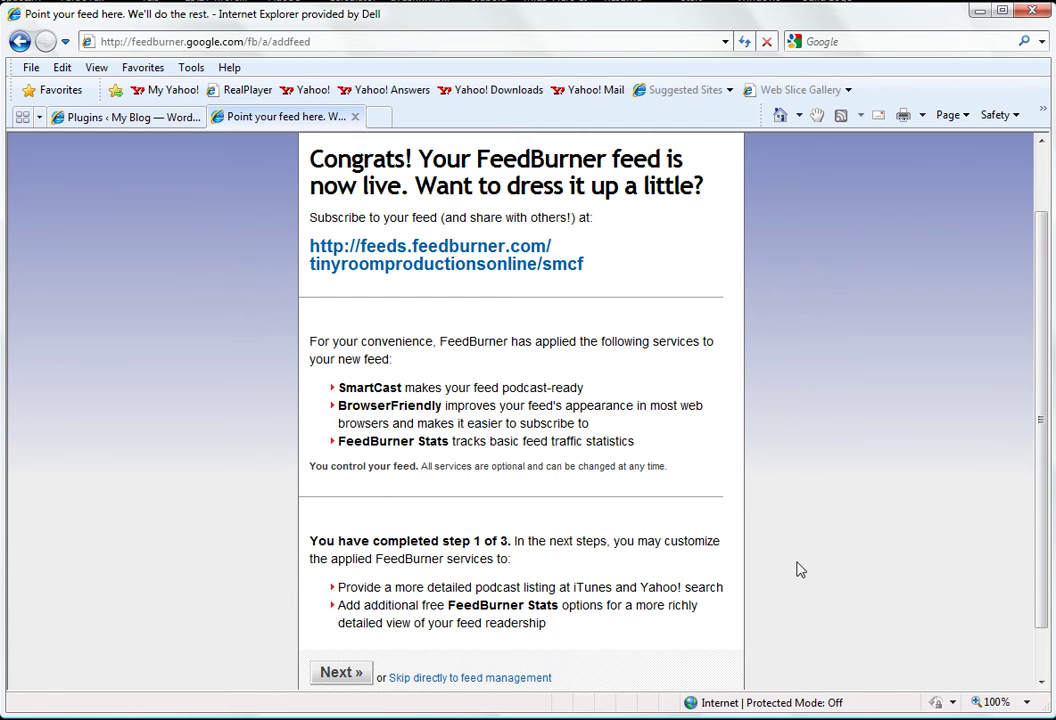
{"action": "scroll", "coordinate": [280, 480], "scroll_direction": "up", "scroll_amount": 1}
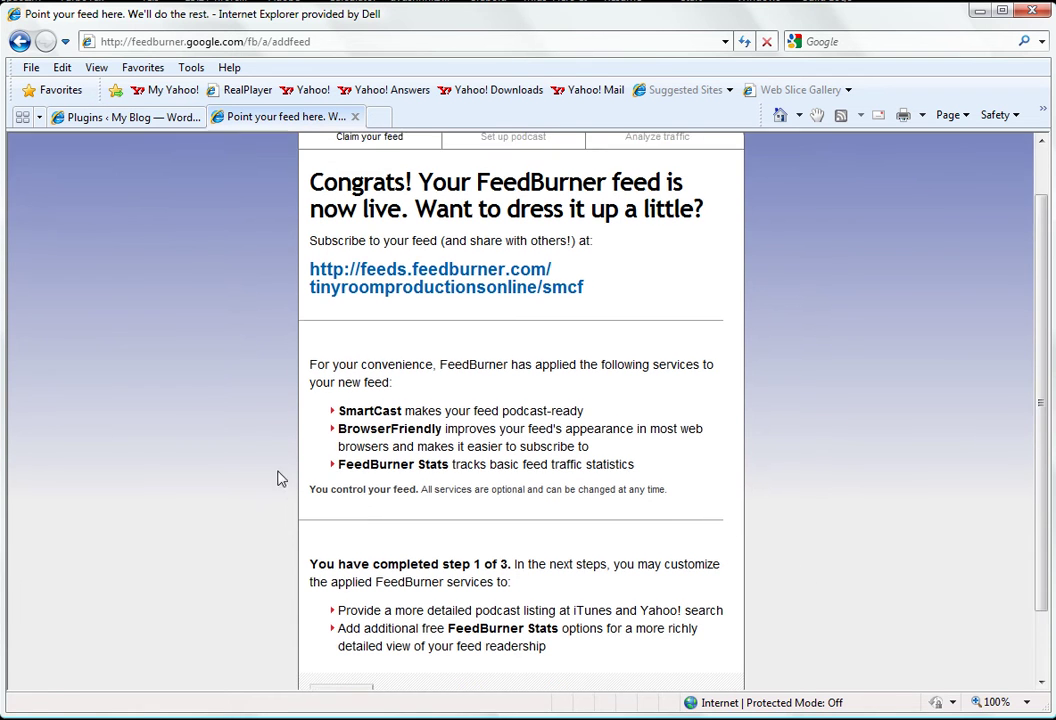
{"action": "scroll", "coordinate": [280, 480], "scroll_direction": "down", "scroll_amount": 2}
{"action": "left_click", "coordinate": [338, 611]}
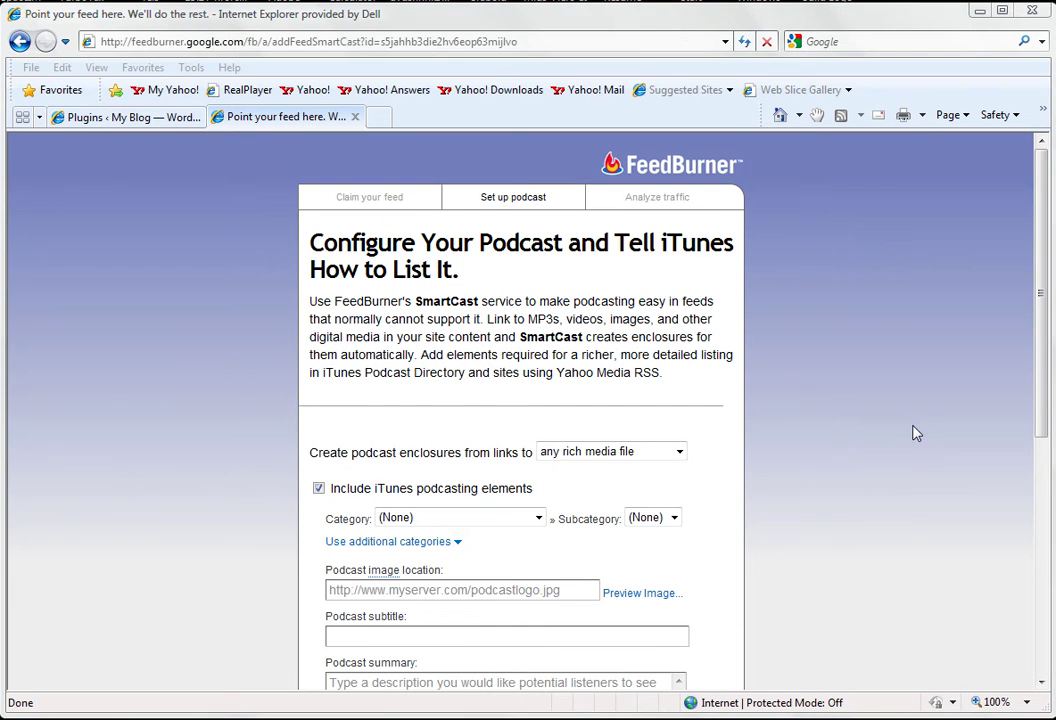
Step: Keep enclosures from any rich media file, turn off iTunes podcasting elements, and set explicit content to No
{"action": "scroll", "coordinate": [870, 465], "scroll_direction": "down", "scroll_amount": 2}
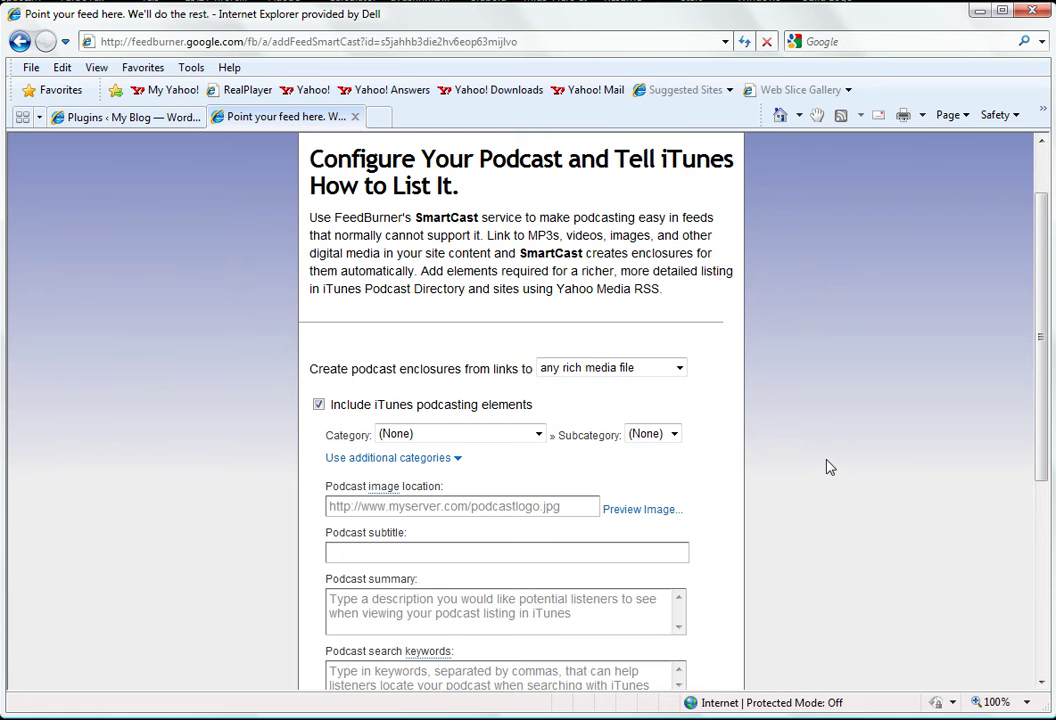
{"action": "scroll", "coordinate": [826, 464], "scroll_direction": "down", "scroll_amount": 2}
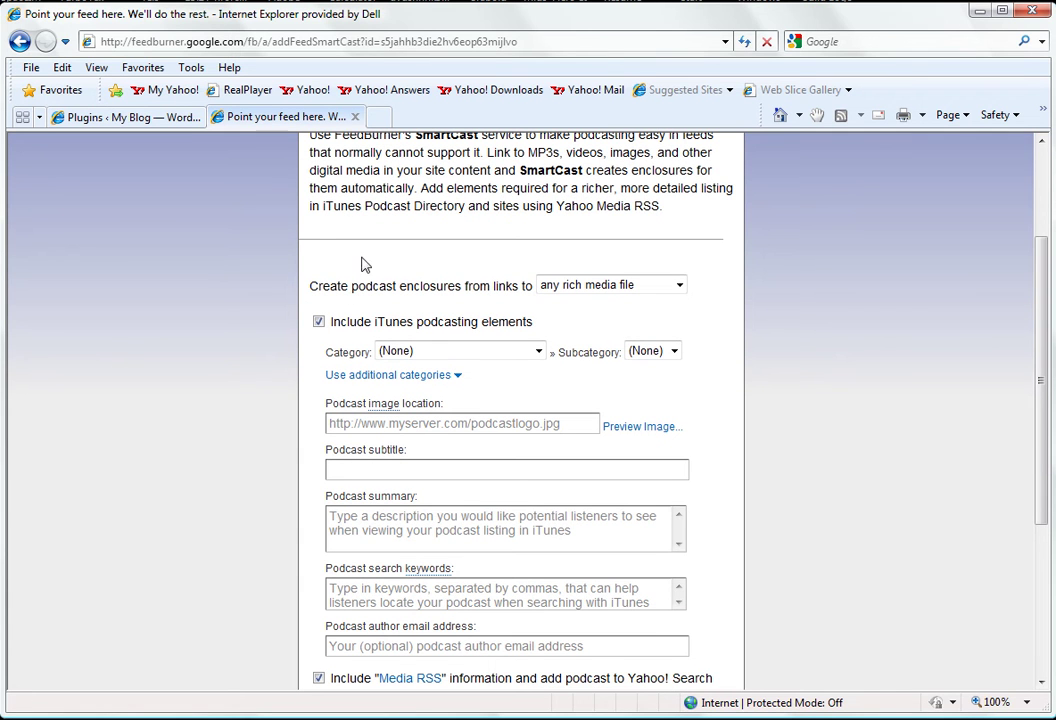
{"action": "left_click", "coordinate": [679, 285]}
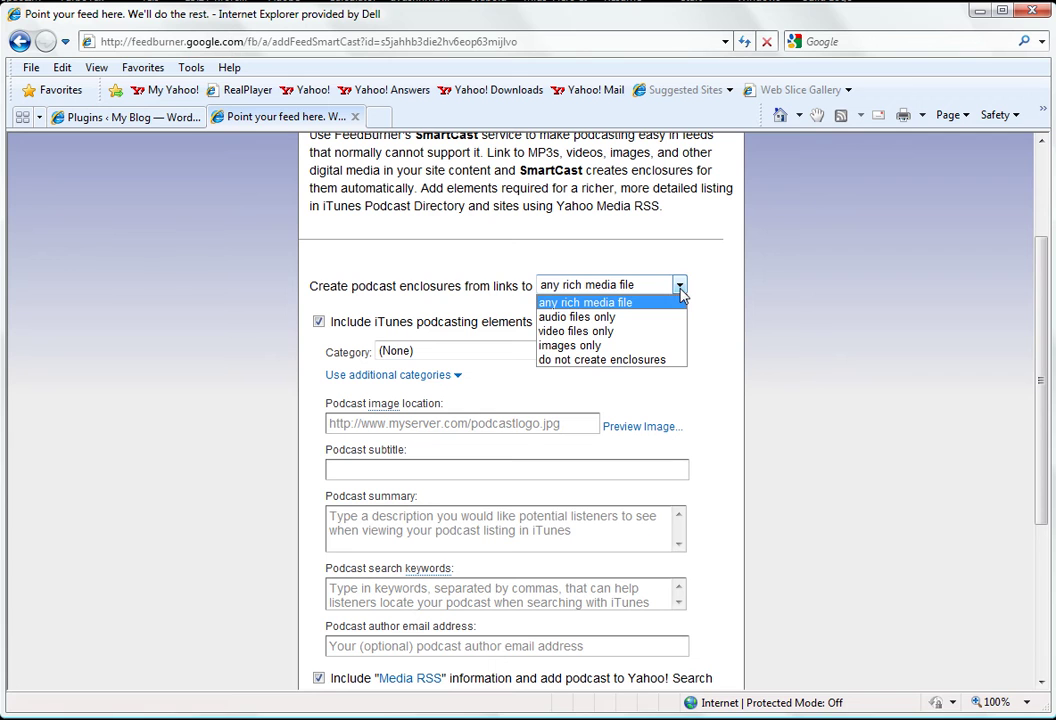
{"action": "left_click", "coordinate": [680, 288]}
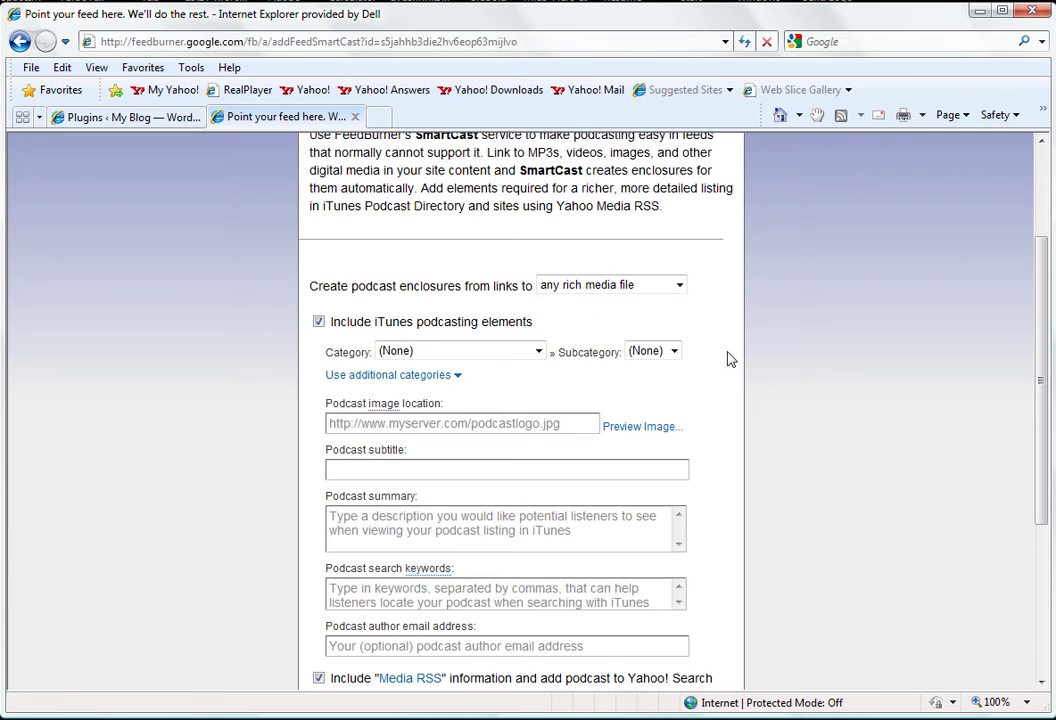
{"action": "left_click", "coordinate": [539, 351]}
{"action": "left_click", "coordinate": [318, 321]}
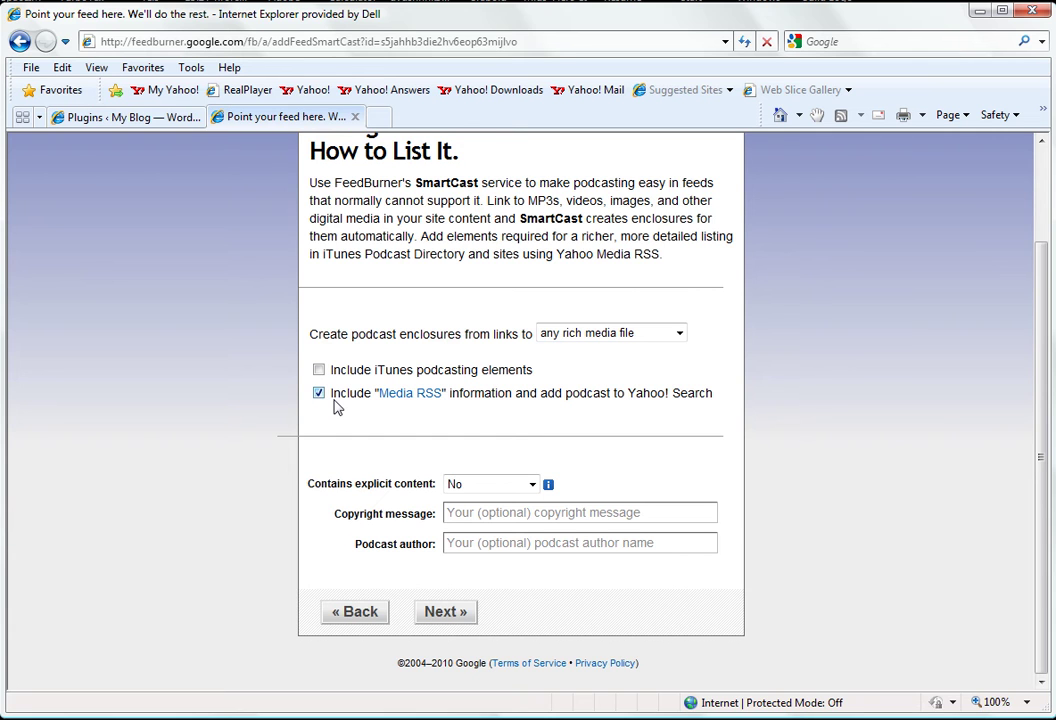
{"action": "left_click", "coordinate": [512, 484]}
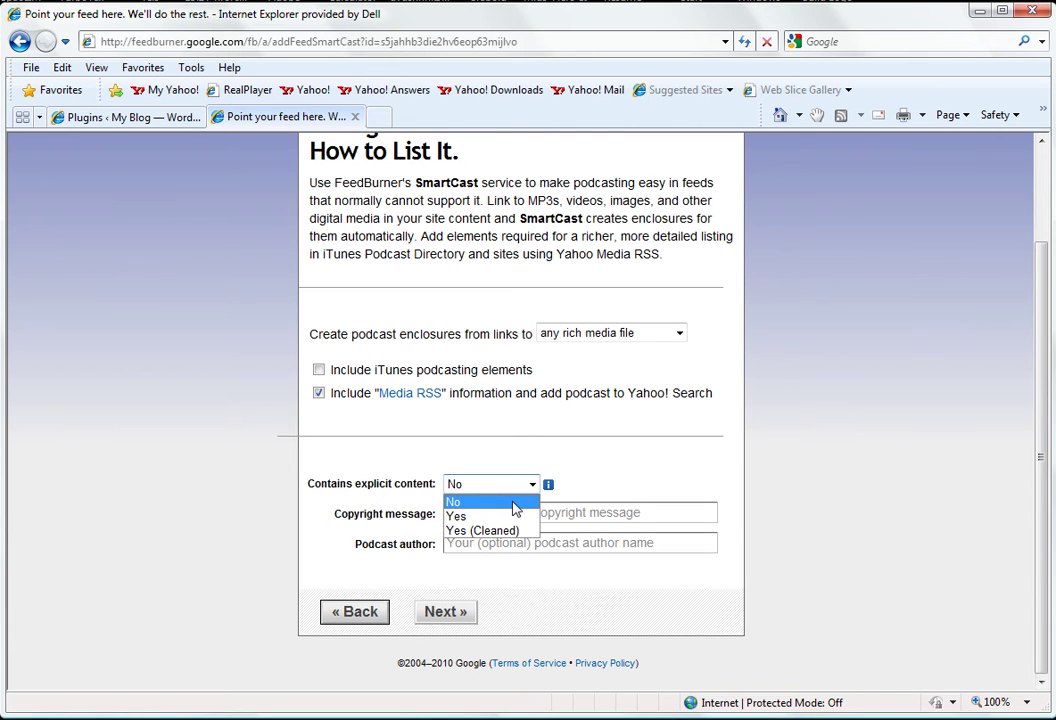
{"action": "left_click", "coordinate": [514, 505]}
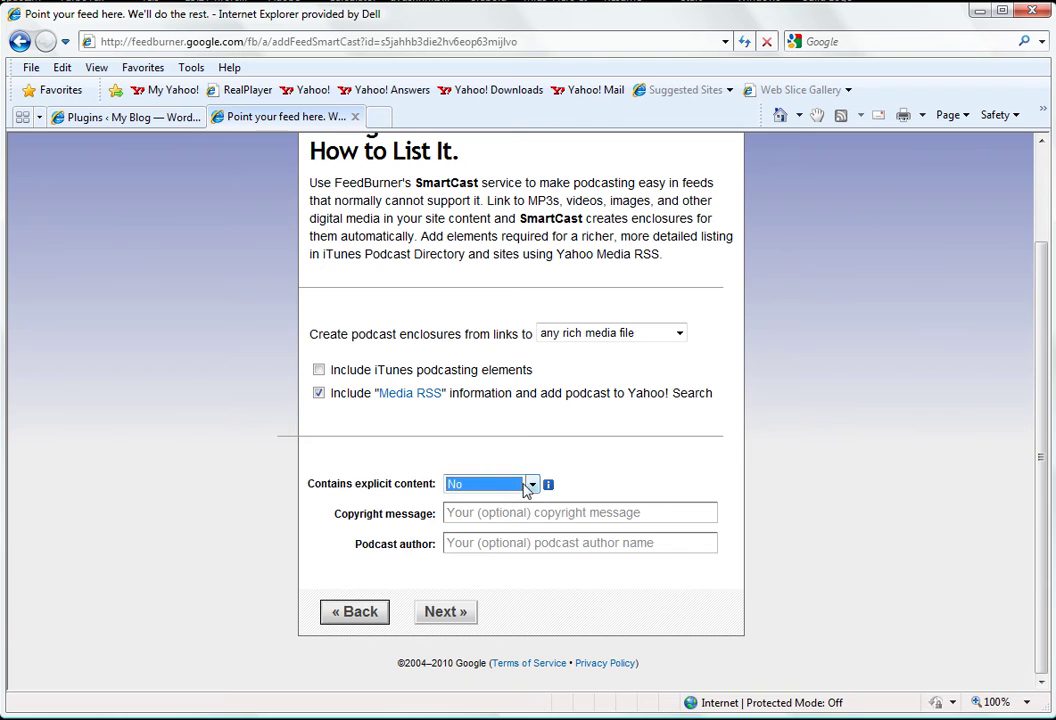
{"action": "left_click", "coordinate": [627, 466]}
Step: Paste the copyright notice, enter podcast author 'TinyRoom', and continue past SmartCast
{"action": "left_click", "coordinate": [652, 512]}
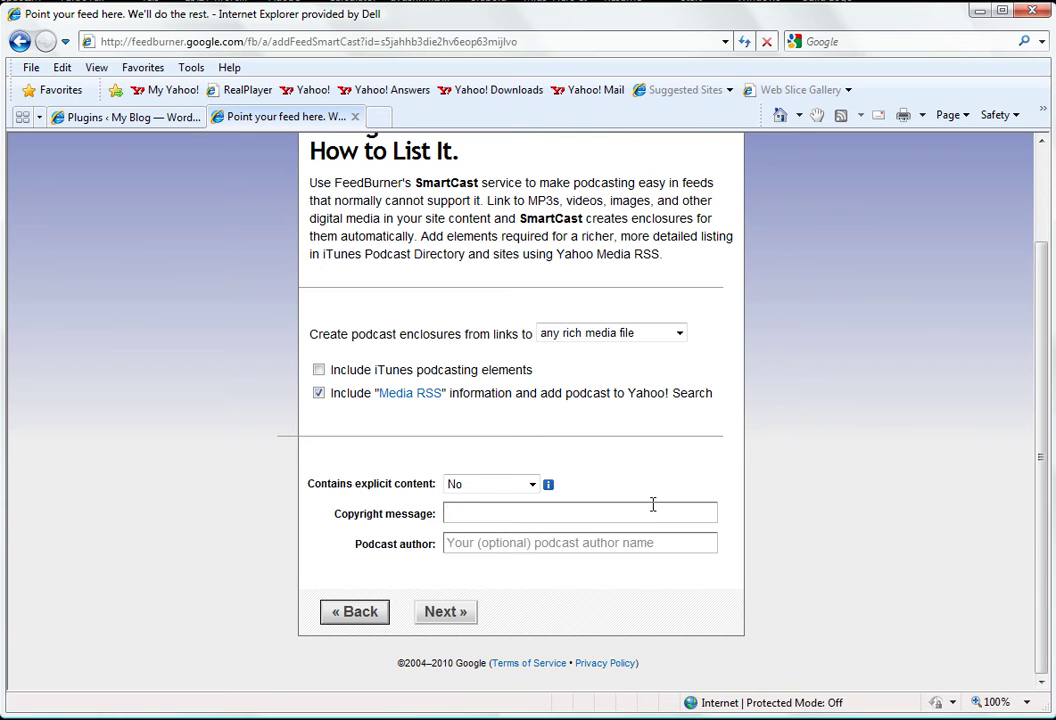
{"action": "type", "text": "l cannot be copied without permission from TRP."}
{"action": "left_click", "coordinate": [667, 540]}
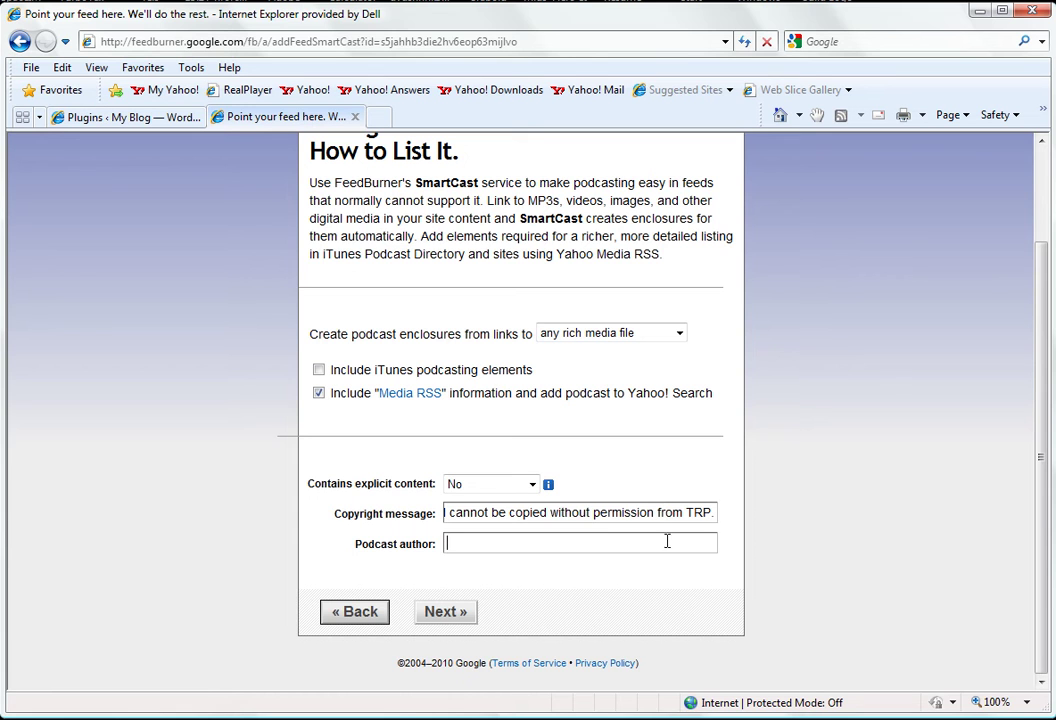
{"action": "type", "text": "TinyRoom"}
{"action": "left_click", "coordinate": [452, 612]}
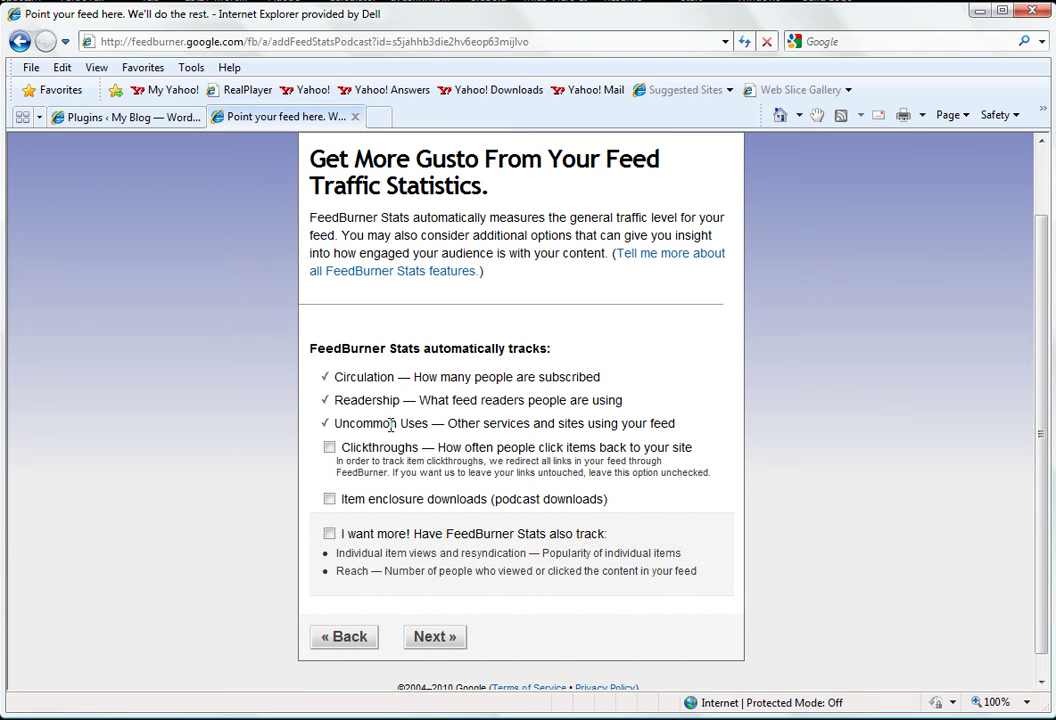
Step: Leave circulation, readership and uncommon-uses tracking at their defaults and complete the feed setup
{"action": "left_click", "coordinate": [430, 636]}
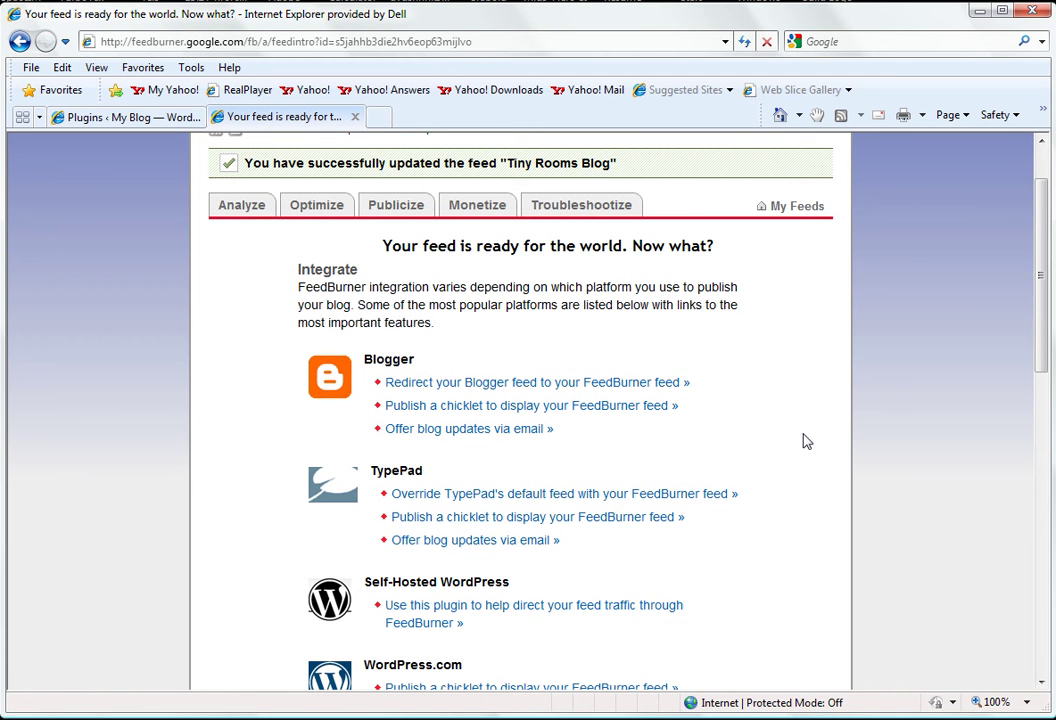
Step: Scroll through the 'Your feed is ready' overview page and back up to the top
{"action": "scroll", "coordinate": [810, 443], "scroll_direction": "down", "scroll_amount": 10}
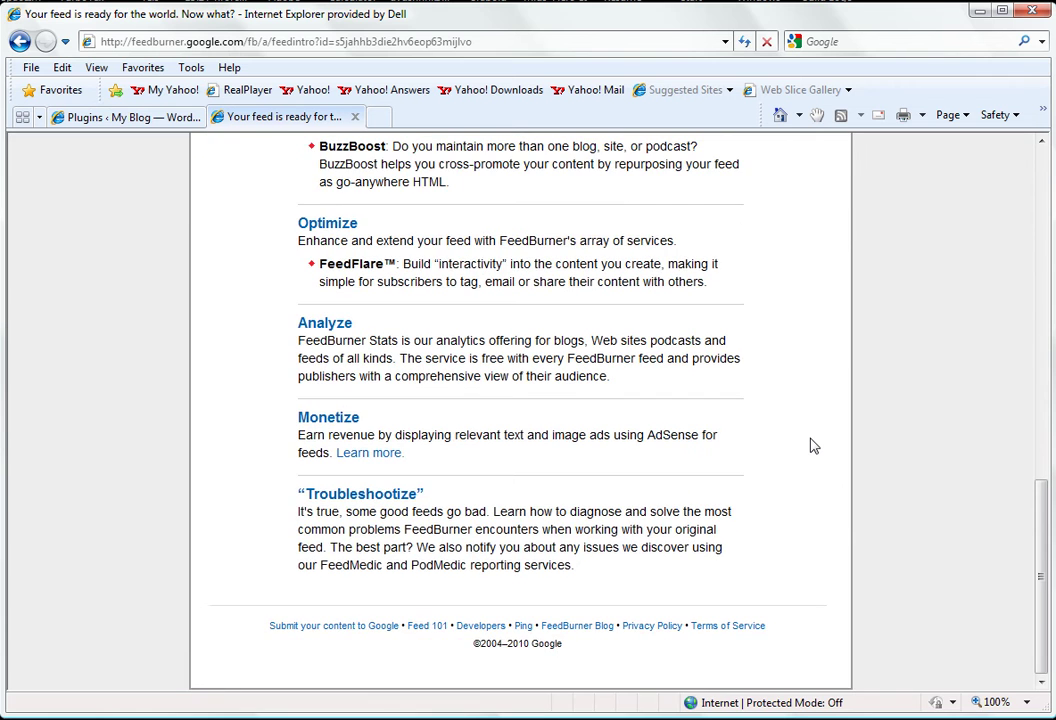
{"action": "scroll", "coordinate": [812, 445], "scroll_direction": "up", "scroll_amount": 5}
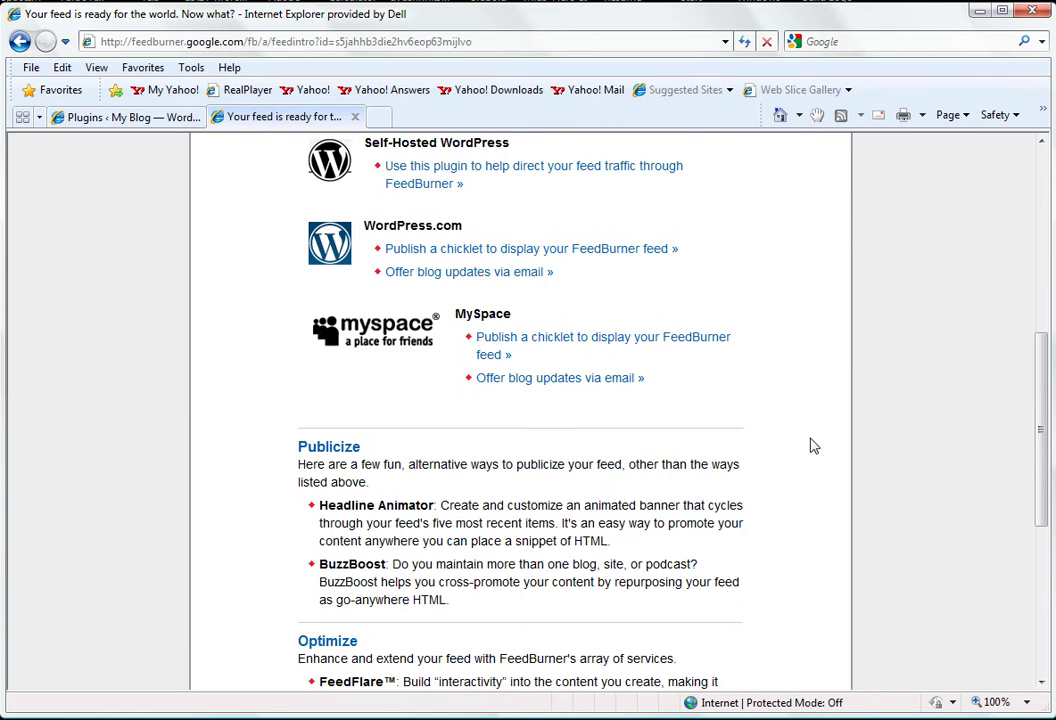
{"action": "scroll", "coordinate": [812, 445], "scroll_direction": "down", "scroll_amount": 3}
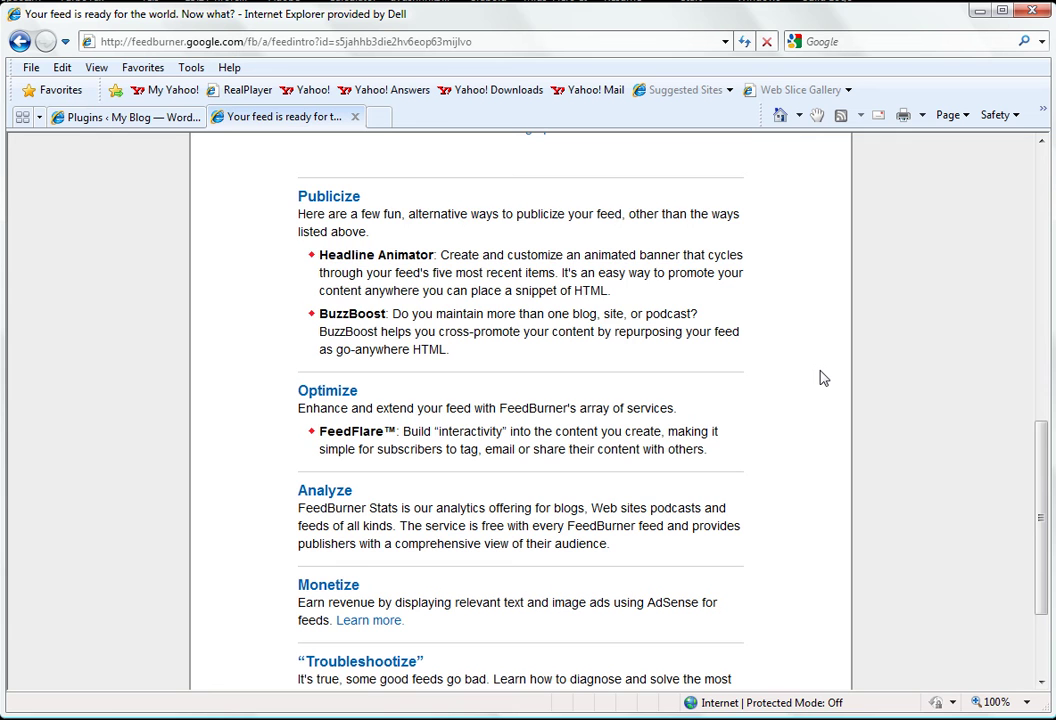
{"action": "scroll", "coordinate": [822, 378], "scroll_direction": "down", "scroll_amount": 2}
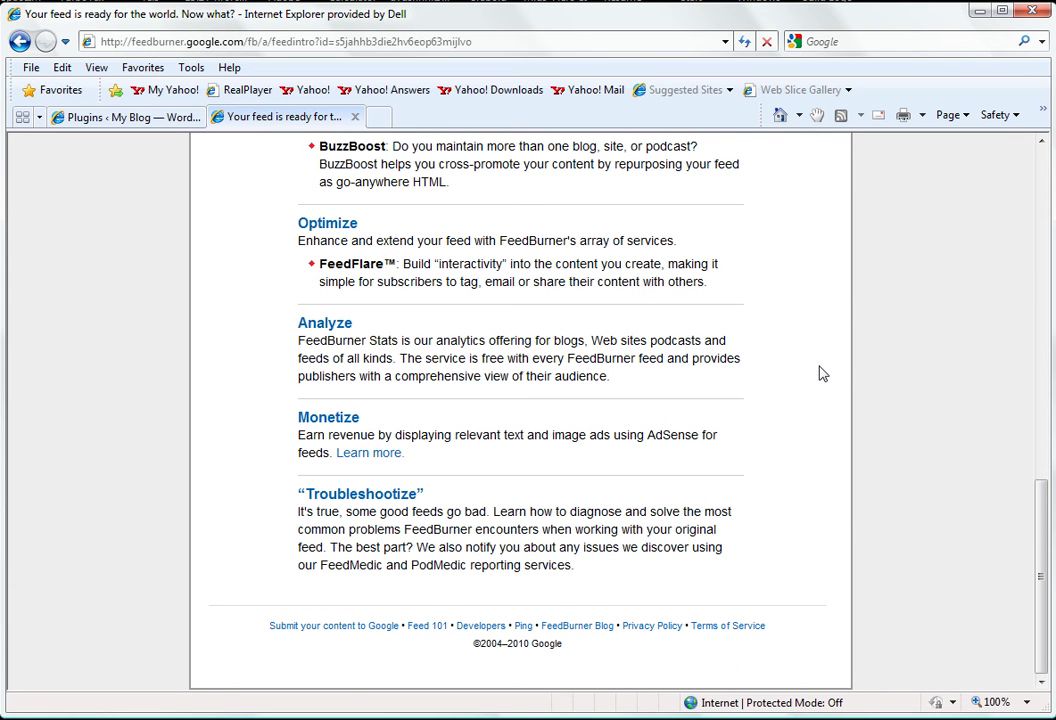
{"action": "scroll", "coordinate": [822, 374], "scroll_direction": "up", "scroll_amount": 12}
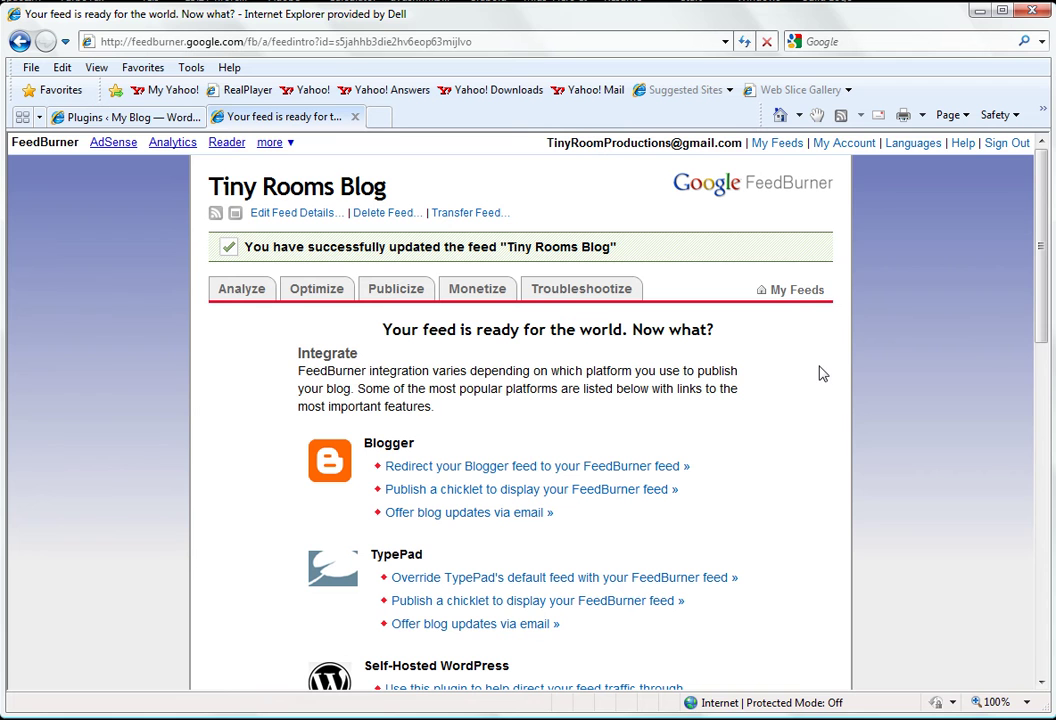
Step: Go to the Optimize tab and select SmartFeed in the Services list
{"action": "left_click", "coordinate": [316, 289]}
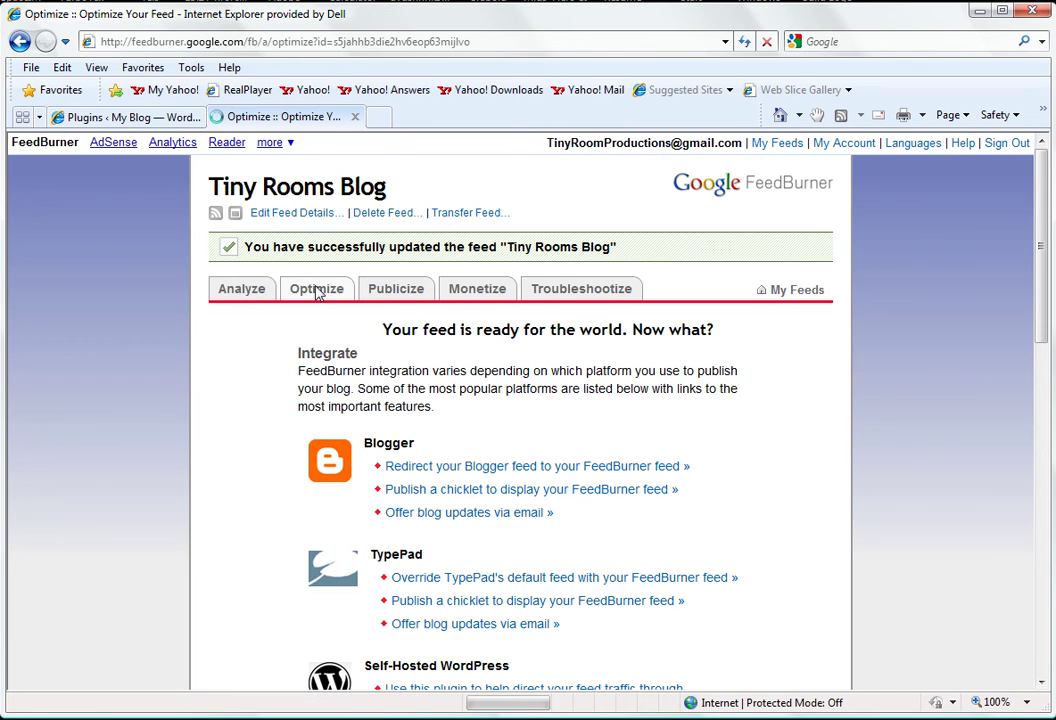
{"action": "scroll", "coordinate": [264, 395], "scroll_direction": "down", "scroll_amount": 2}
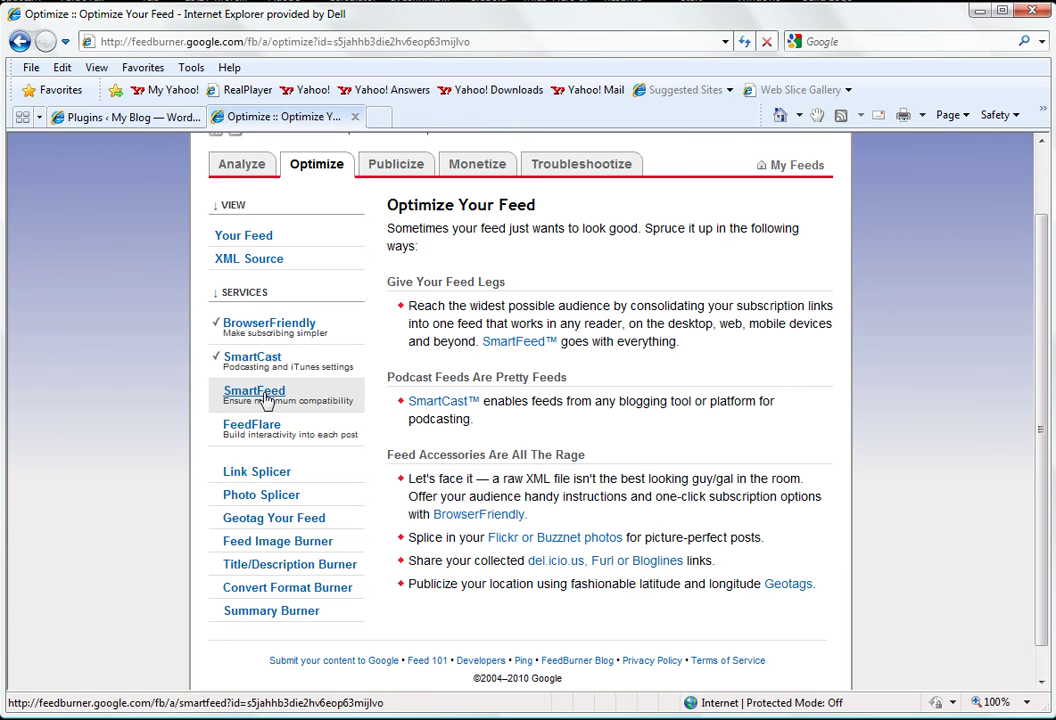
{"action": "left_click", "coordinate": [266, 399]}
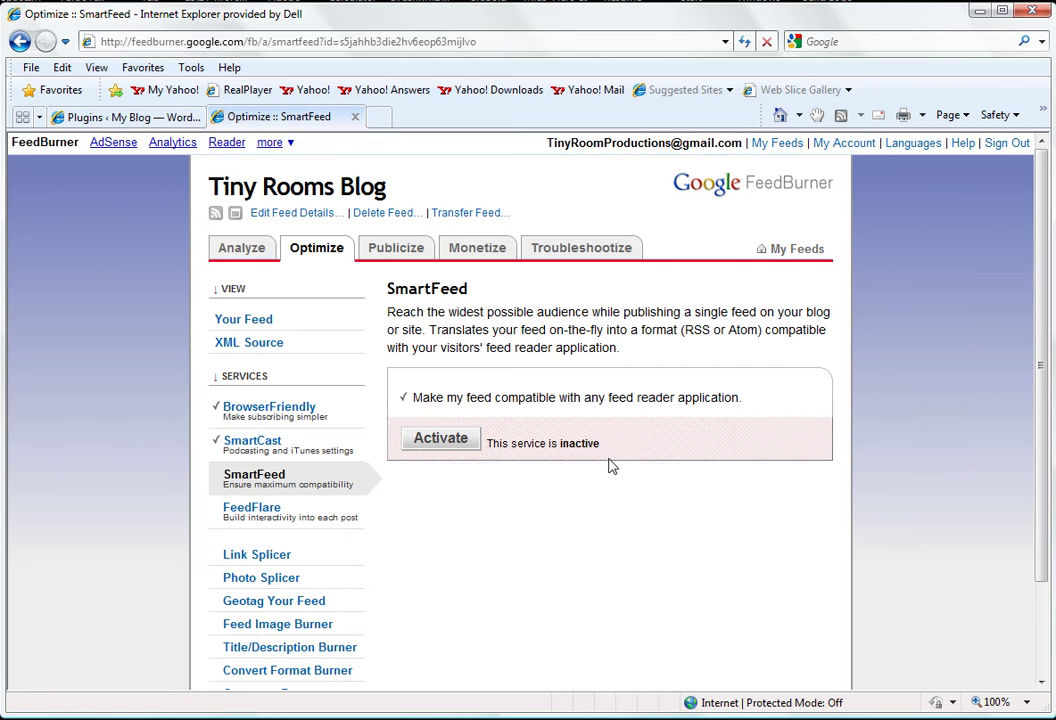
Step: Activate SmartFeed and bring up the Edit Feed Details form for the feed
{"action": "left_click", "coordinate": [445, 440]}
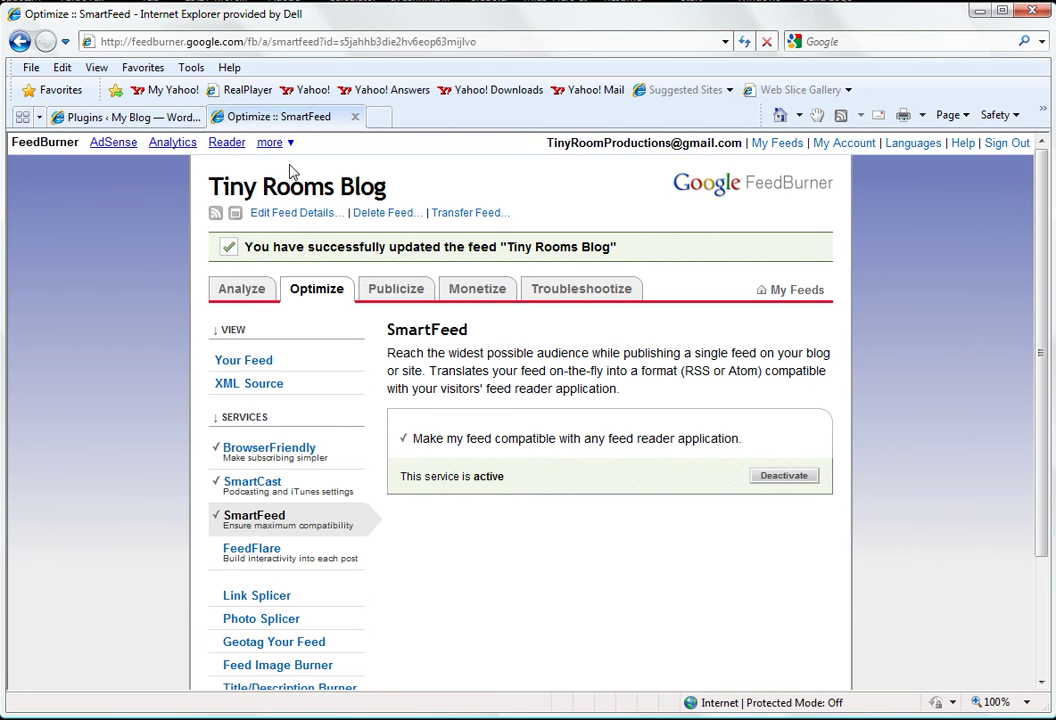
{"action": "left_click", "coordinate": [290, 216]}
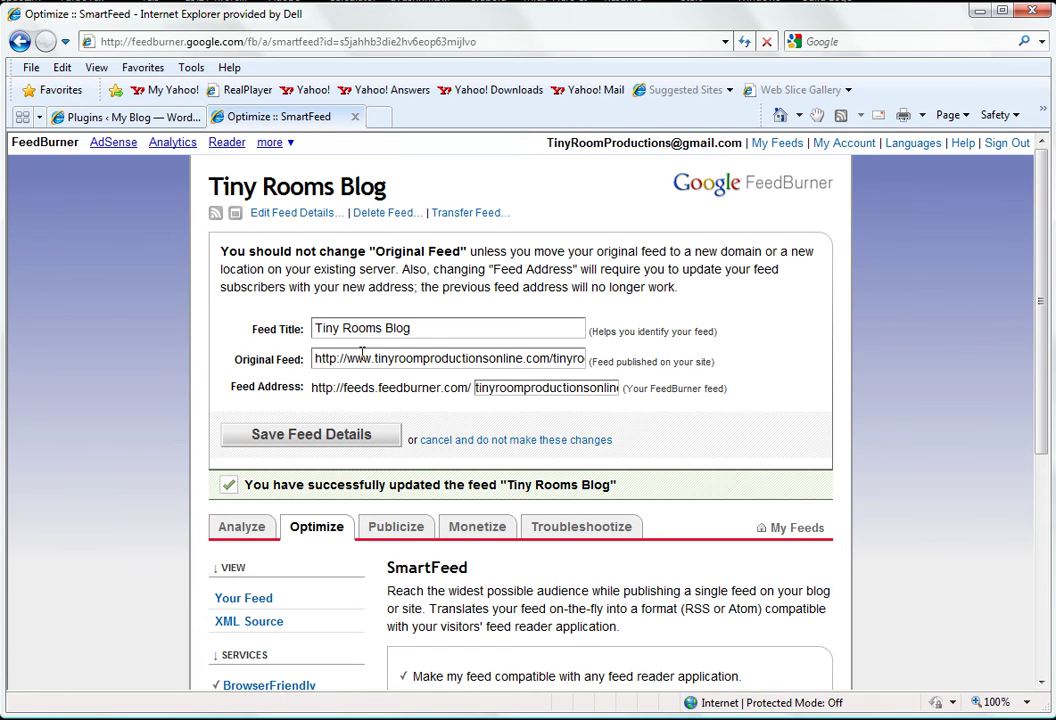
Step: Save the Tiny Rooms Blog feed details, leaving the title and both feed addresses unchanged
{"action": "scroll", "coordinate": [650, 437], "scroll_direction": "down", "scroll_amount": 1}
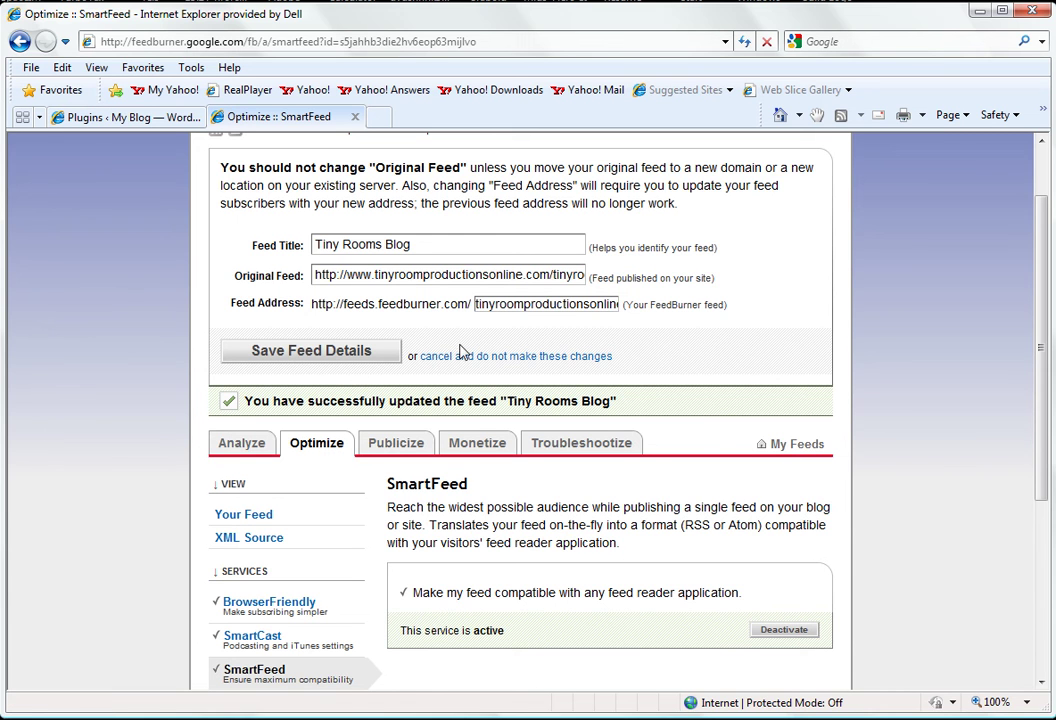
{"action": "scroll", "coordinate": [700, 375], "scroll_direction": "down", "scroll_amount": 1}
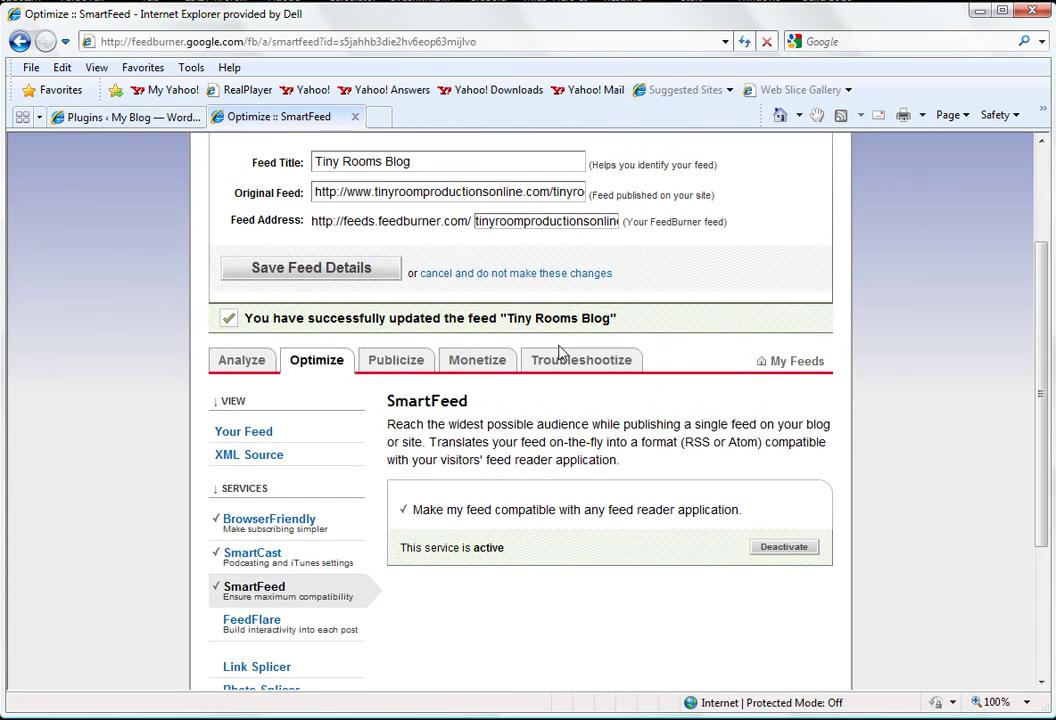
{"action": "left_click", "coordinate": [305, 272]}
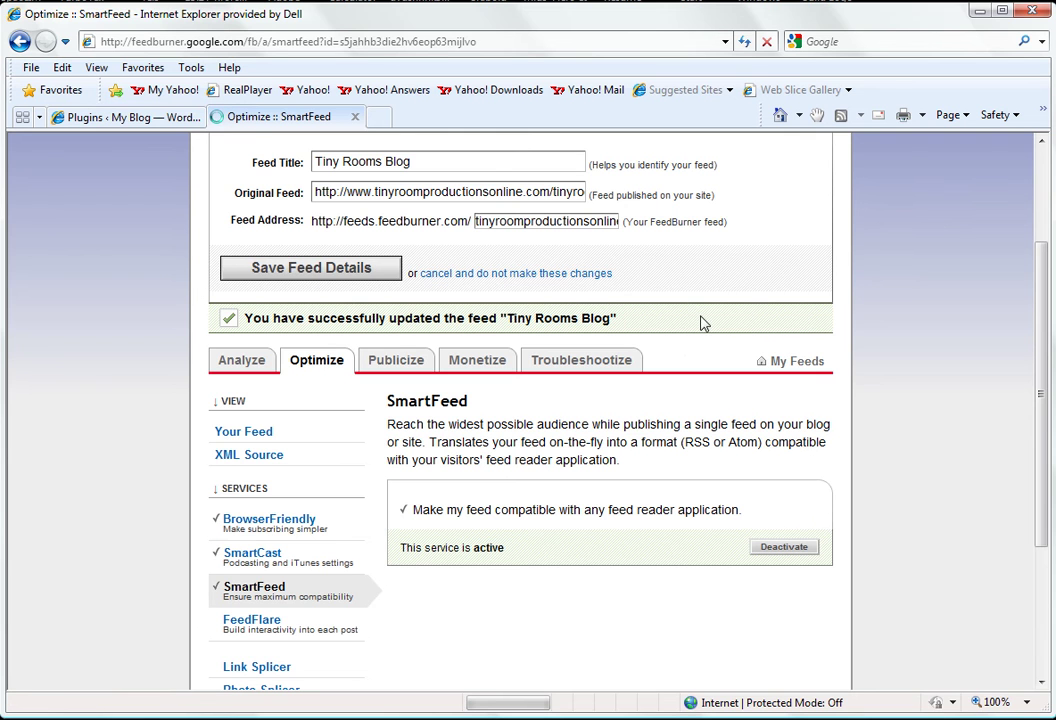
{"action": "scroll", "coordinate": [705, 323], "scroll_direction": "down", "scroll_amount": 2}
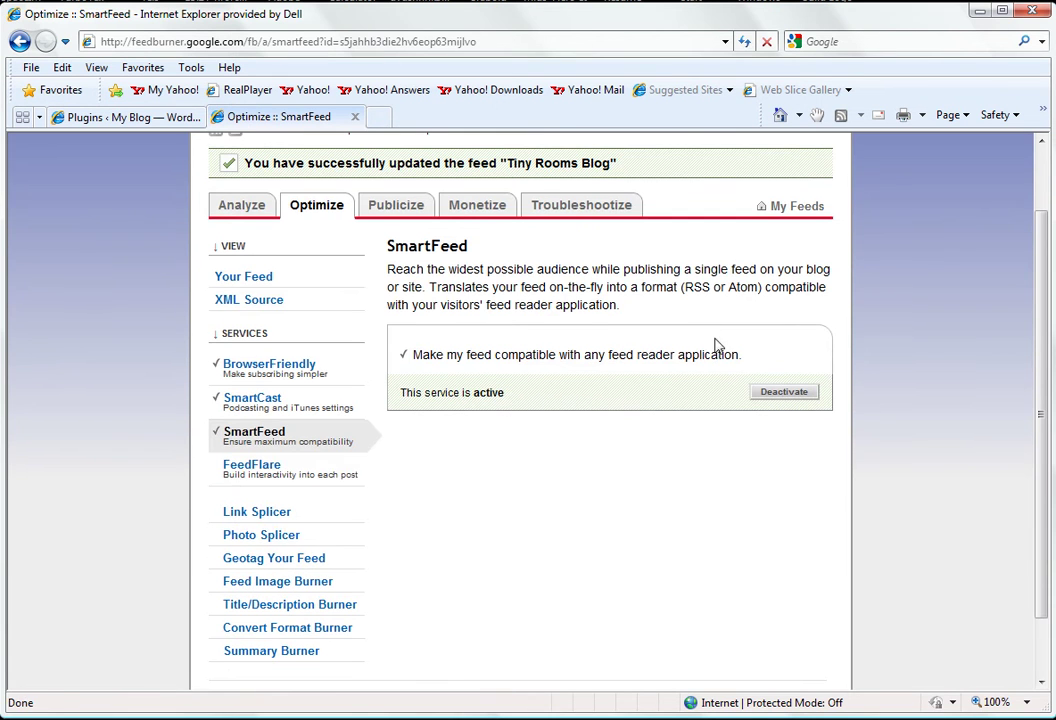
Step: In FeedFlare, add the static Add to del.icio.us flare alongside Email This
{"action": "left_click", "coordinate": [253, 467]}
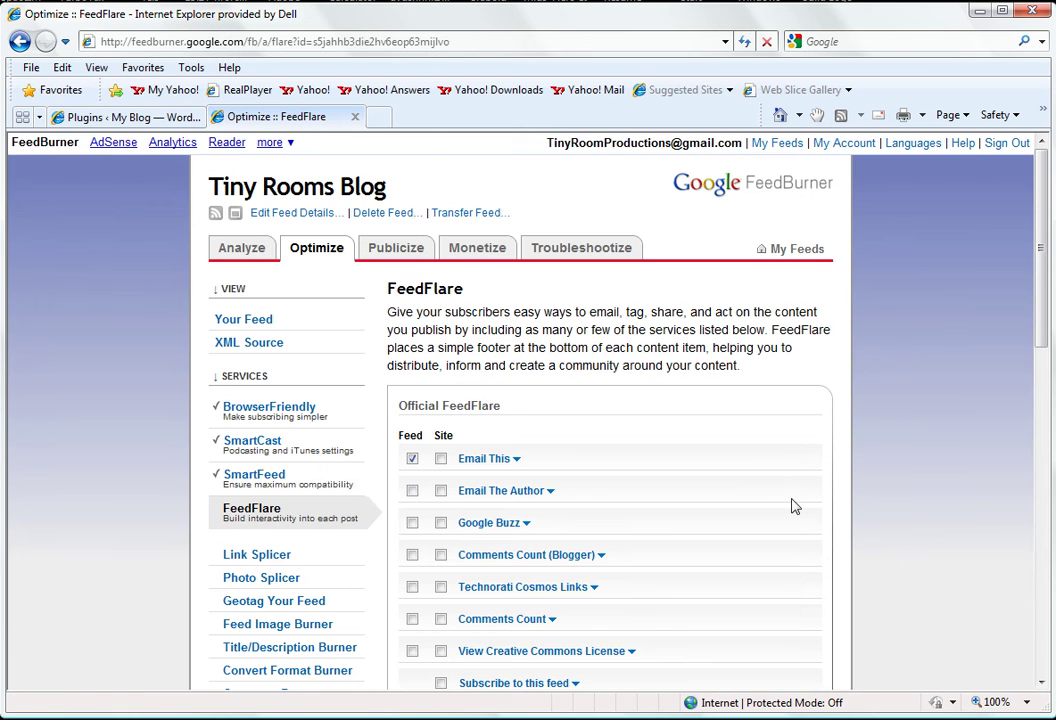
{"action": "scroll", "coordinate": [815, 505], "scroll_direction": "down", "scroll_amount": 1}
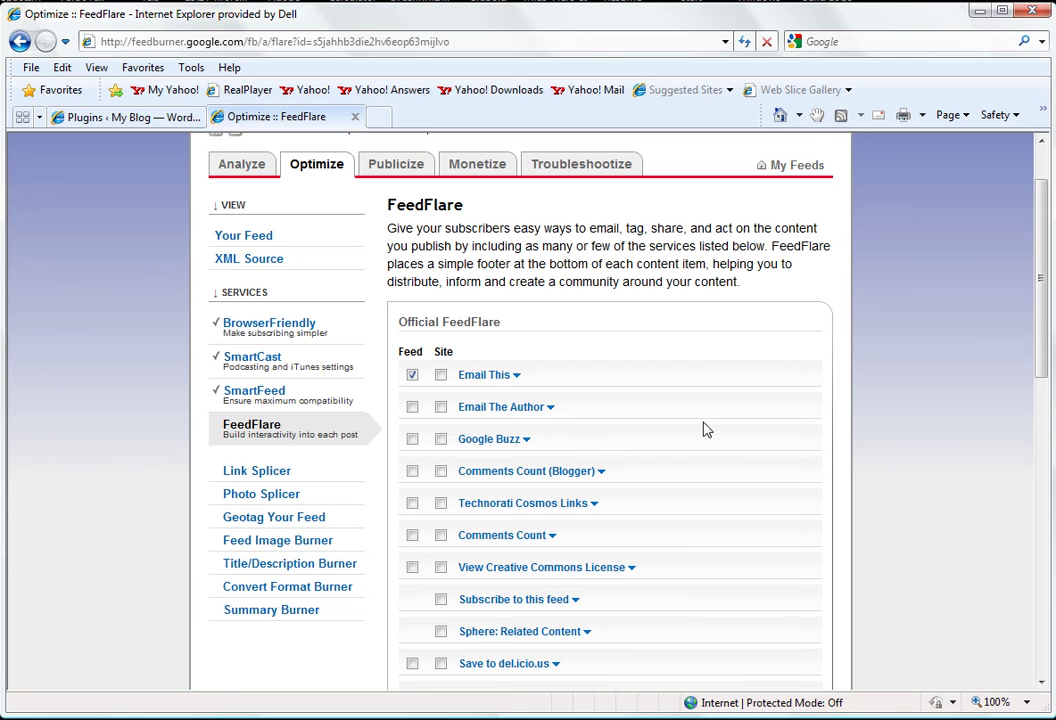
{"action": "scroll", "coordinate": [675, 307], "scroll_direction": "down", "scroll_amount": 1}
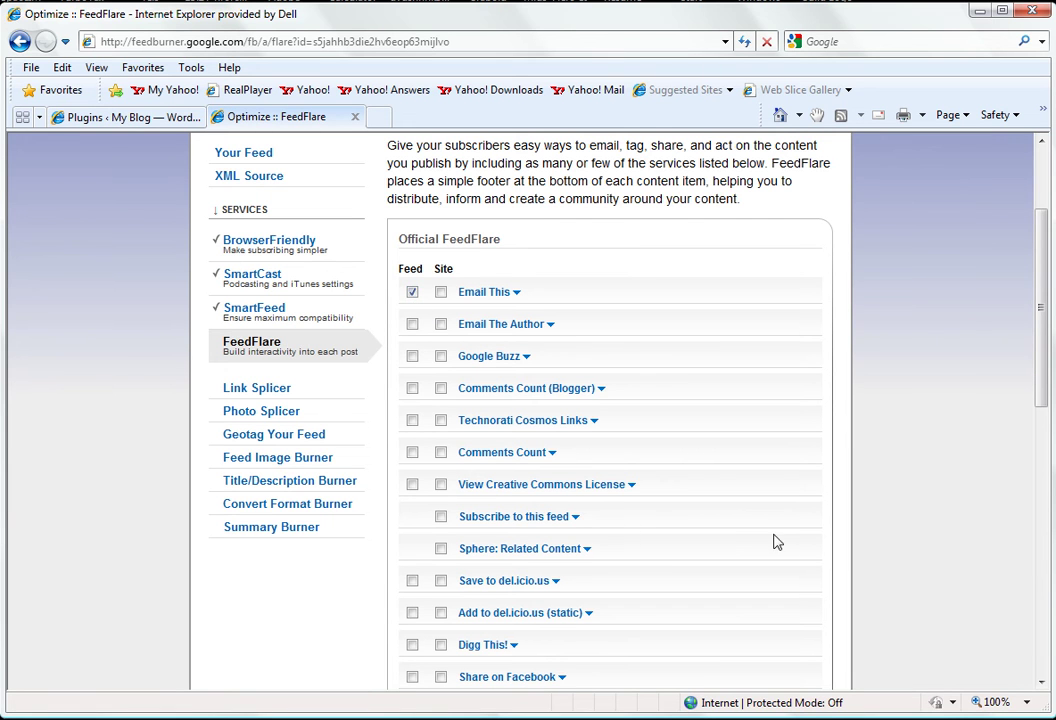
{"action": "scroll", "coordinate": [700, 540], "scroll_direction": "down", "scroll_amount": 2}
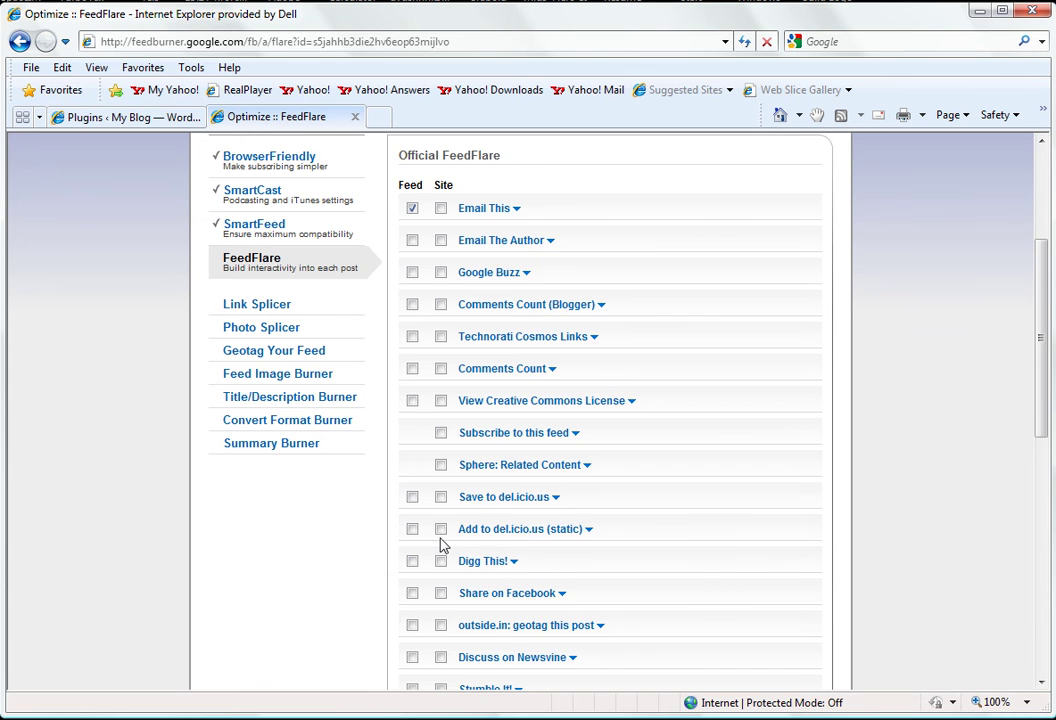
{"action": "left_click", "coordinate": [412, 530]}
Step: Activate FeedFlare for the feed and save the flare settings
{"action": "scroll", "coordinate": [723, 602], "scroll_direction": "down", "scroll_amount": 5}
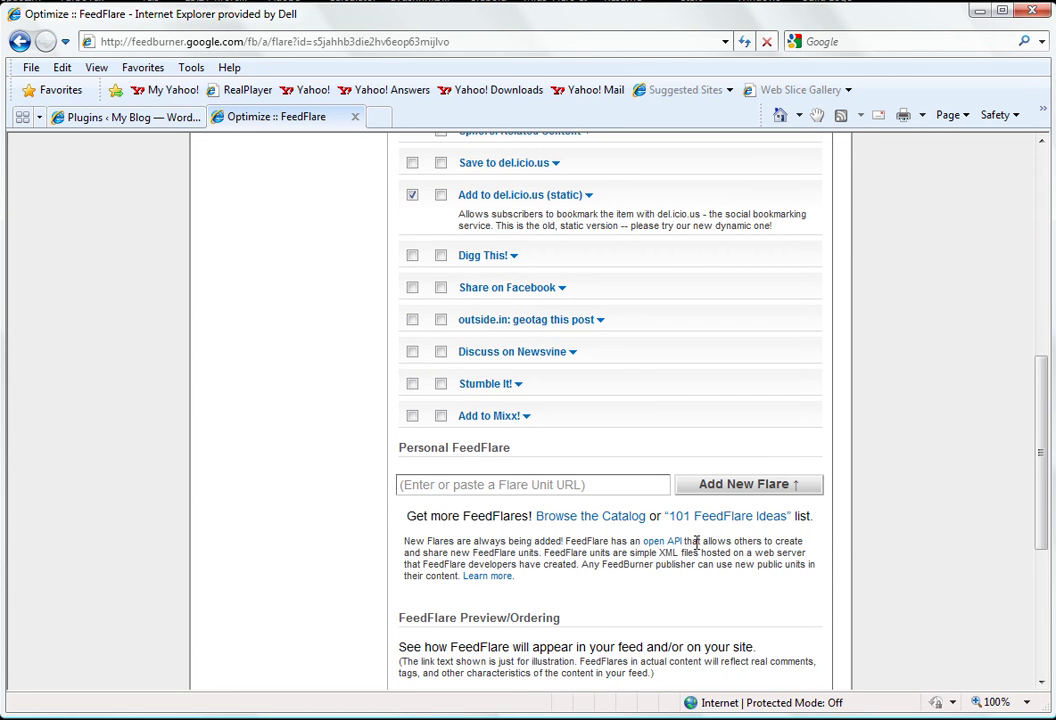
{"action": "scroll", "coordinate": [697, 541], "scroll_direction": "down", "scroll_amount": 5}
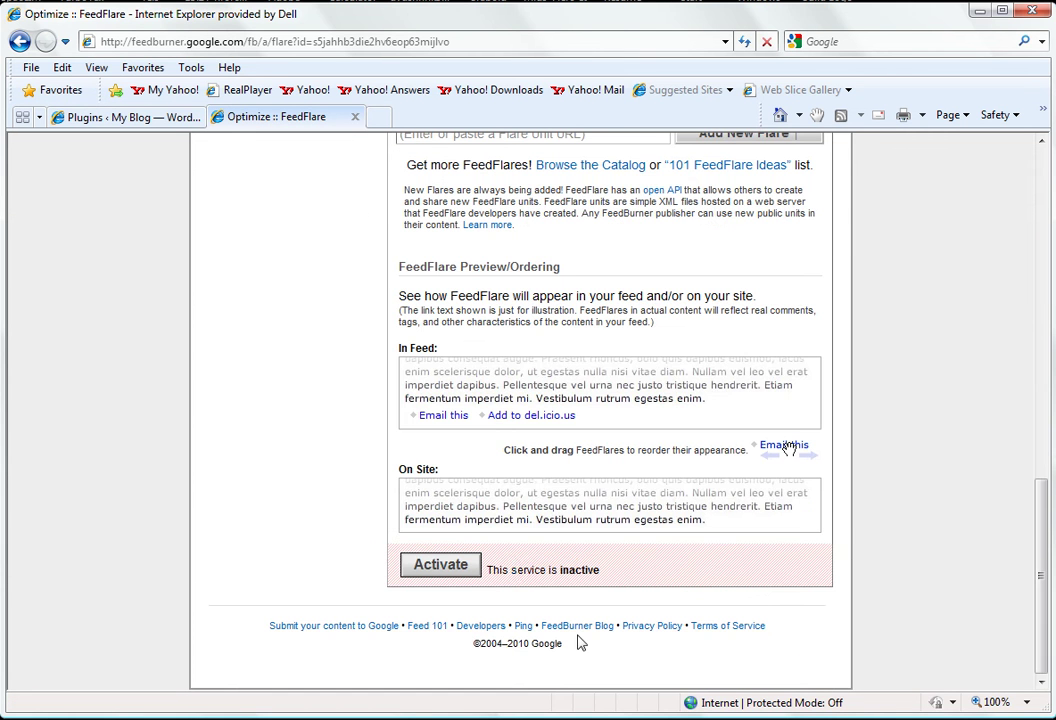
{"action": "left_click", "coordinate": [440, 566]}
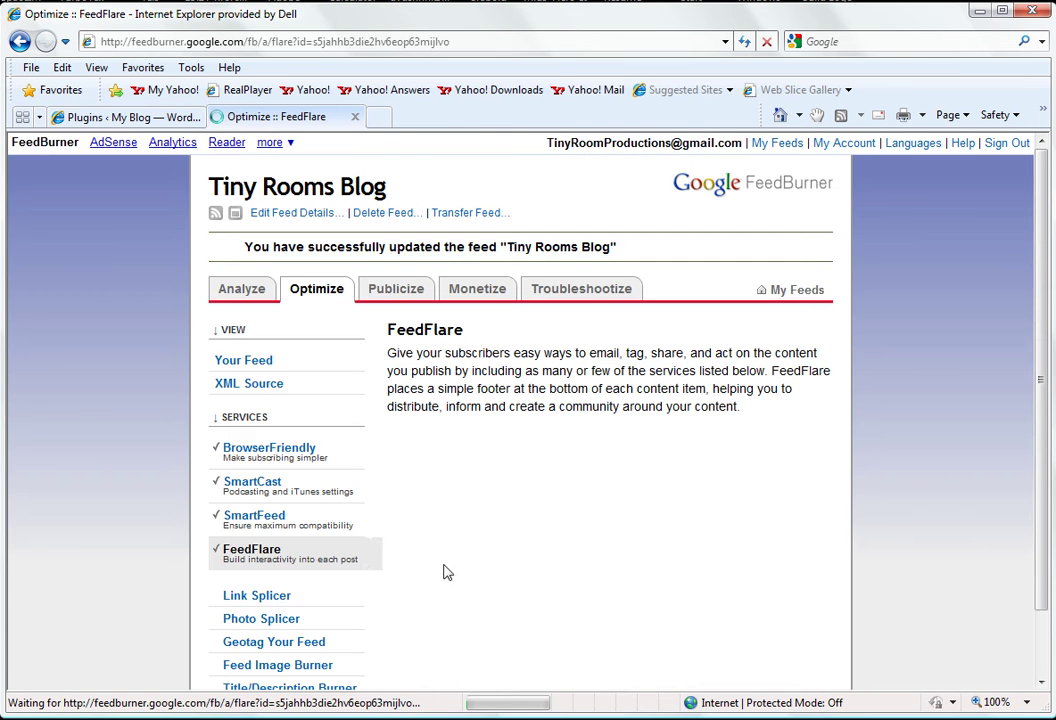
{"action": "scroll", "coordinate": [430, 571], "scroll_direction": "down", "scroll_amount": 5}
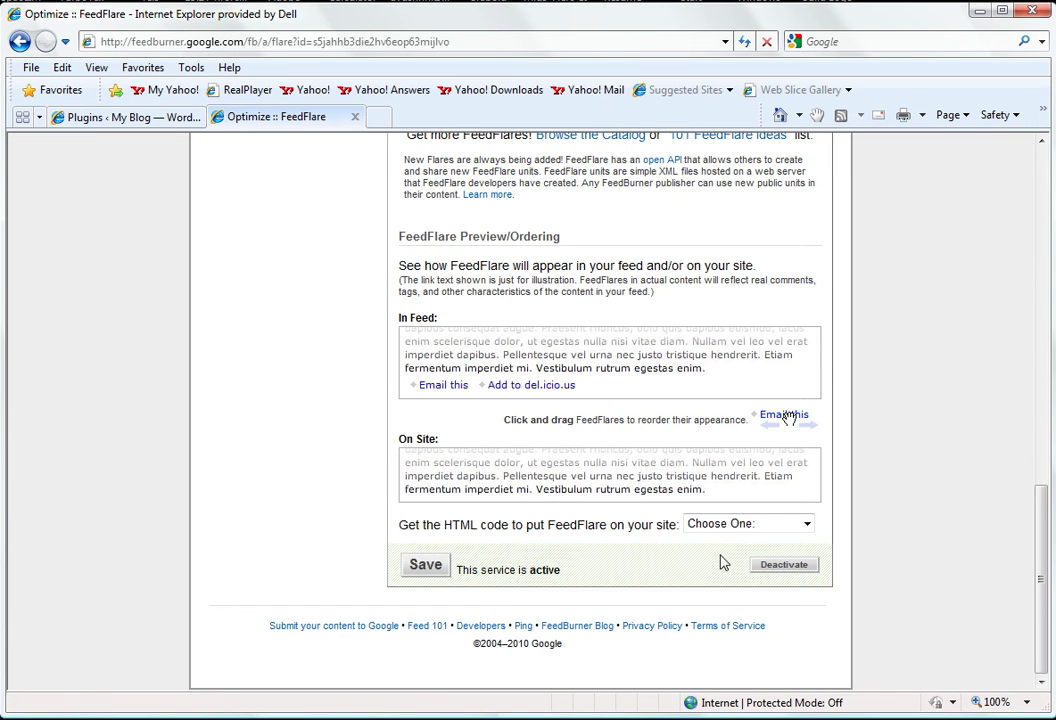
{"action": "left_click", "coordinate": [430, 566]}
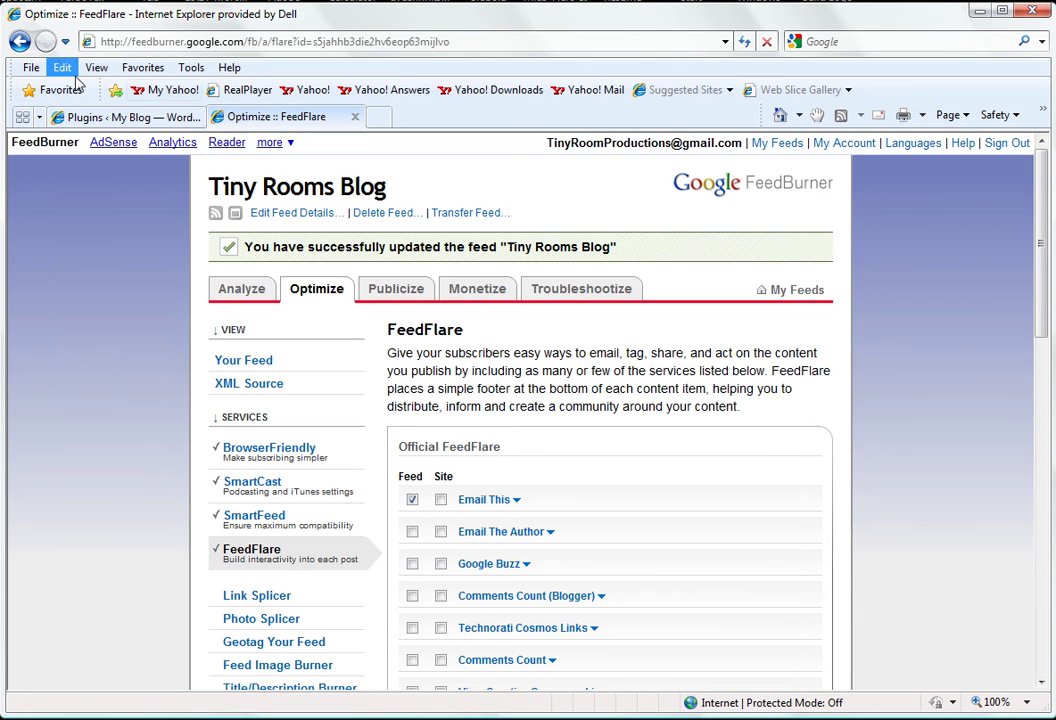
{"action": "left_click", "coordinate": [112, 120]}
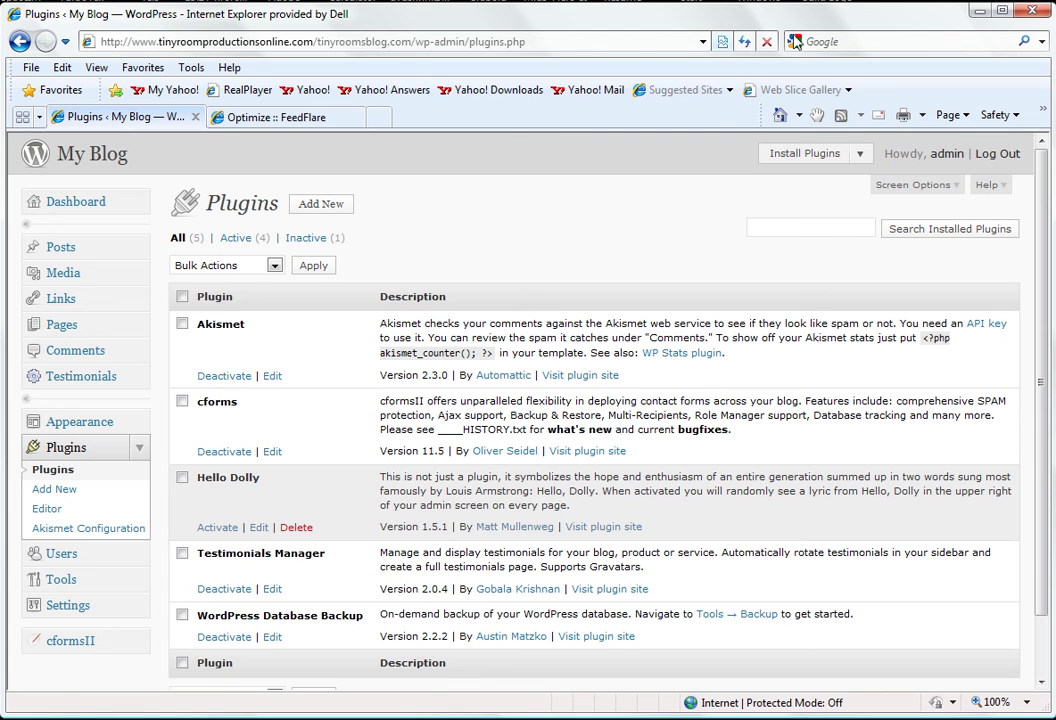
{"action": "left_click", "coordinate": [748, 44]}
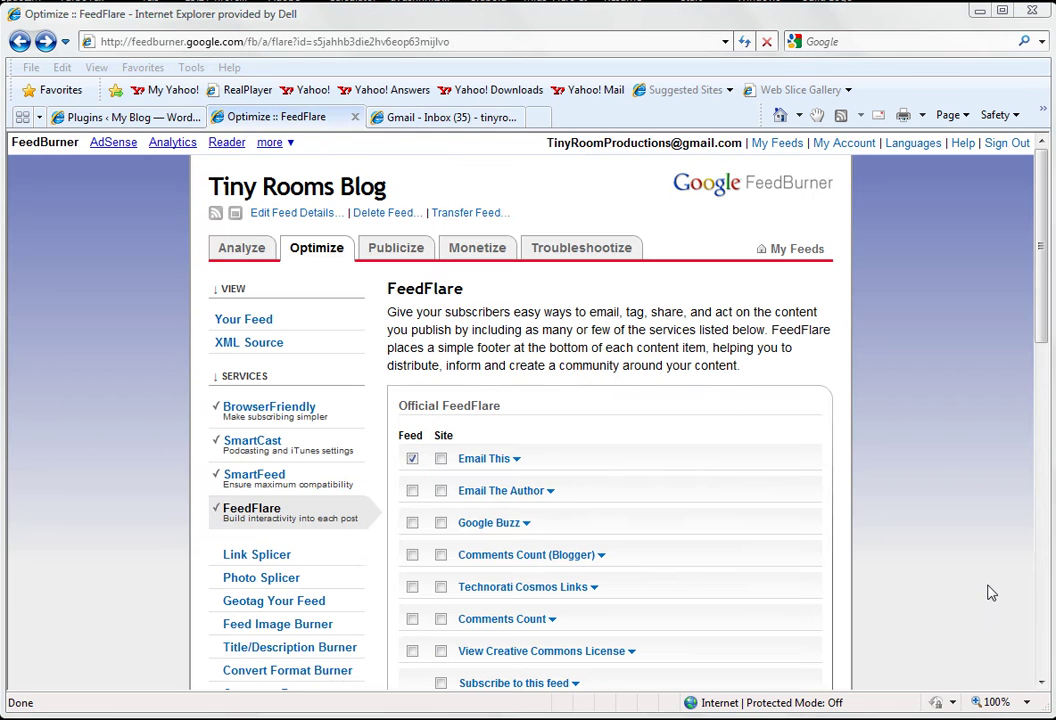
Step: Save BrowserFriendly with the ClearFeed Podcast Edition (English) theme, keeping feed content as titles and content
{"action": "left_click", "coordinate": [260, 323]}
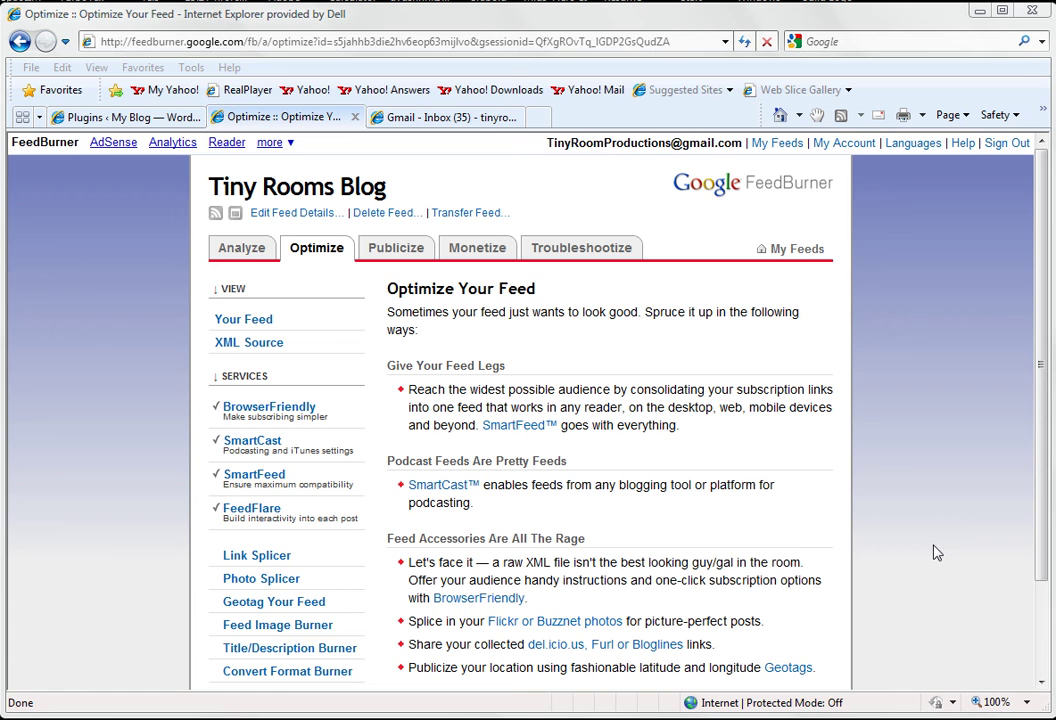
{"action": "left_click", "coordinate": [304, 410]}
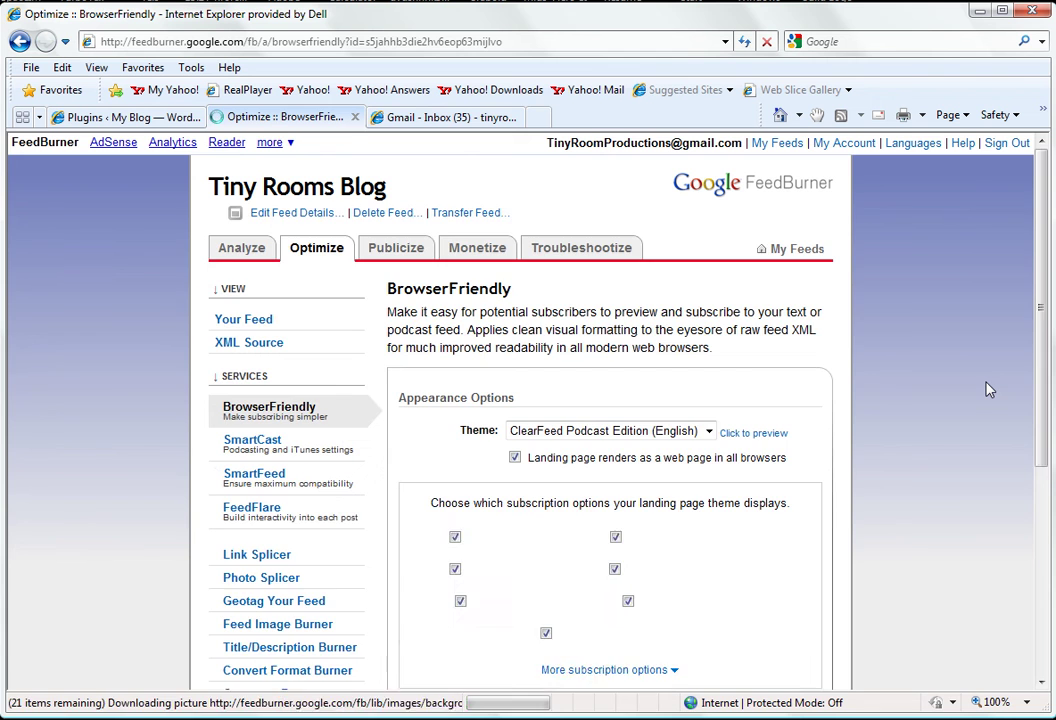
{"action": "scroll", "coordinate": [982, 391], "scroll_direction": "down", "scroll_amount": 2}
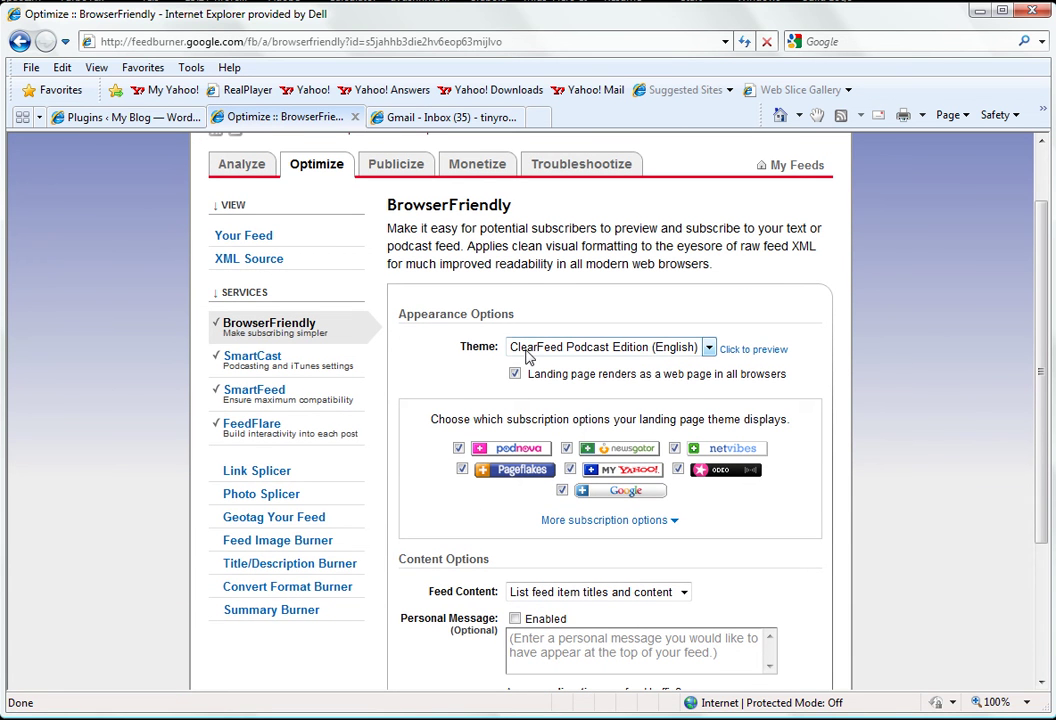
{"action": "scroll", "coordinate": [862, 375], "scroll_direction": "down", "scroll_amount": 2}
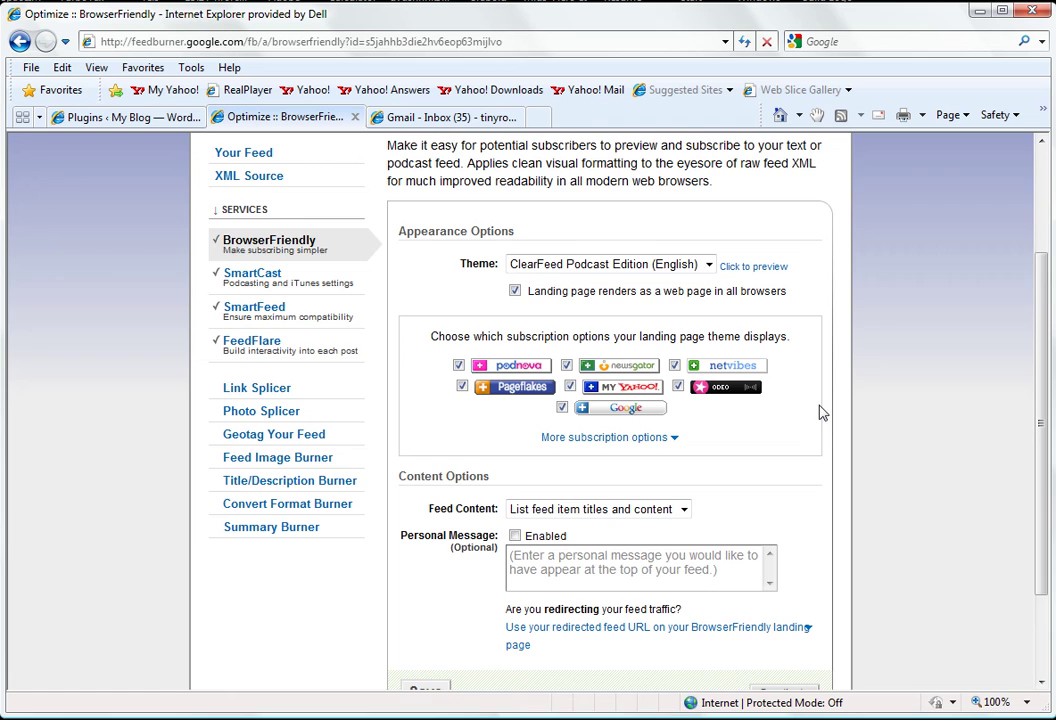
{"action": "scroll", "coordinate": [822, 412], "scroll_direction": "down", "scroll_amount": 3}
{"action": "left_click", "coordinate": [684, 383]}
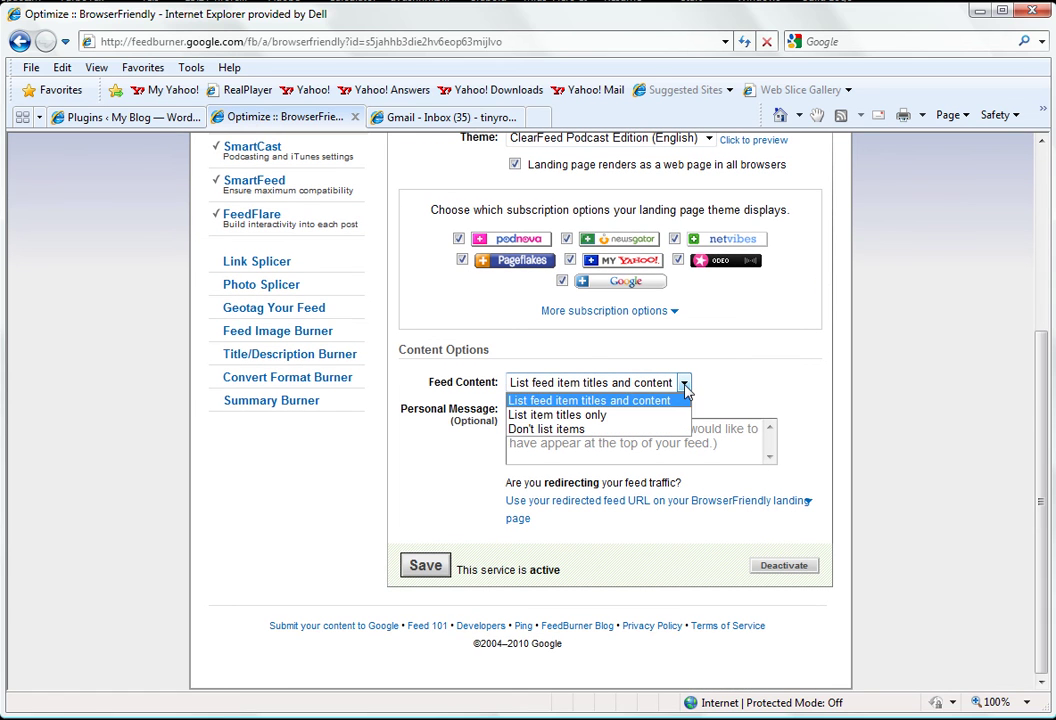
{"action": "left_click", "coordinate": [684, 386]}
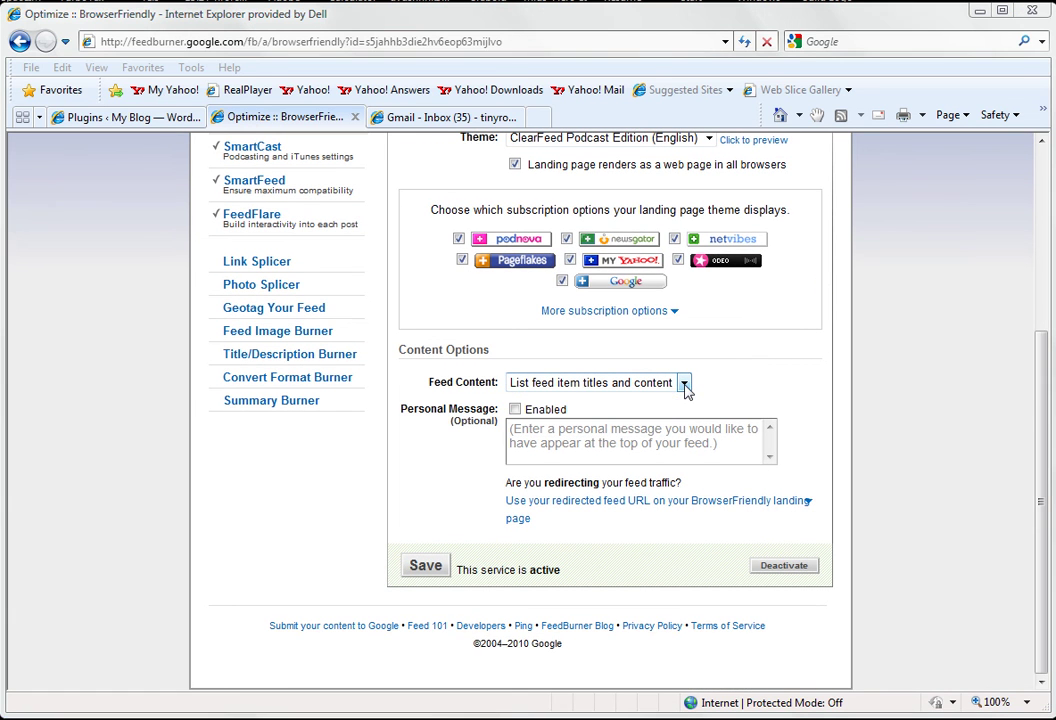
{"action": "left_click", "coordinate": [681, 385]}
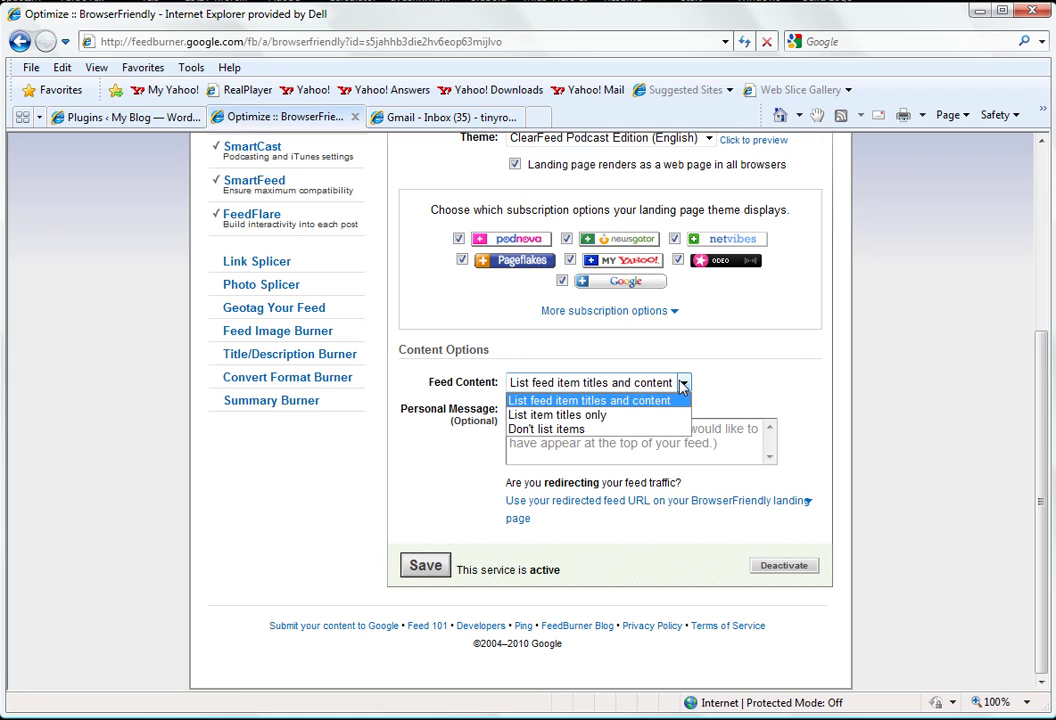
{"action": "left_click", "coordinate": [655, 403]}
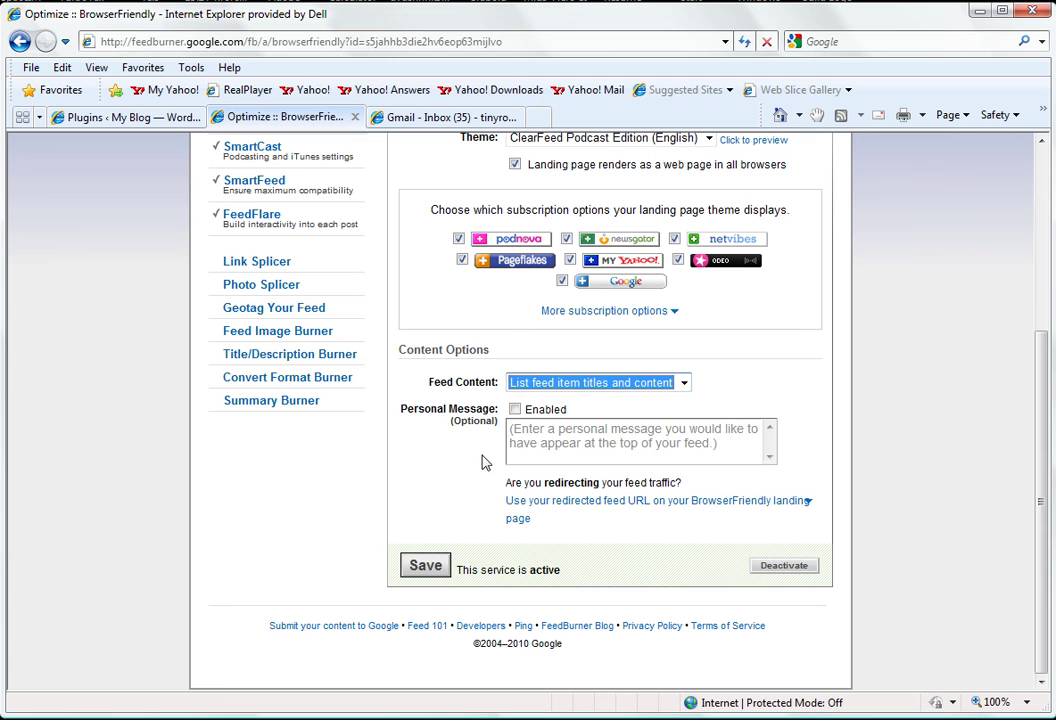
{"action": "left_click", "coordinate": [425, 565]}
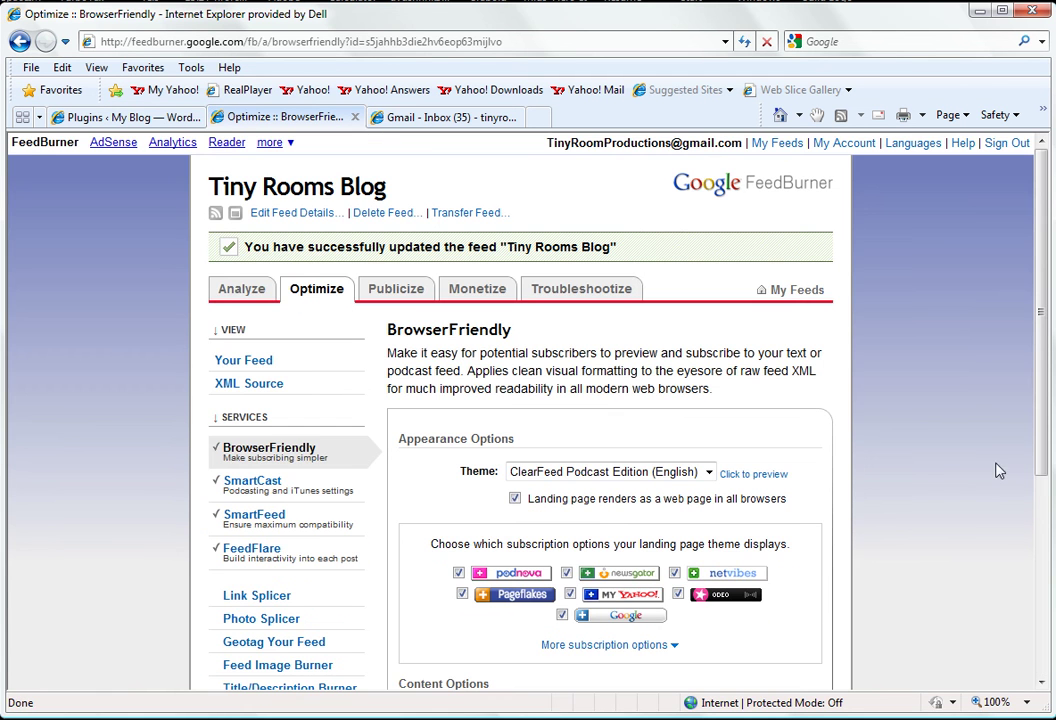
Step: In WordPress admin, write a new post titled 'Using Feedburner.com' about keeping track of FeedBurner
{"action": "left_click", "coordinate": [136, 112]}
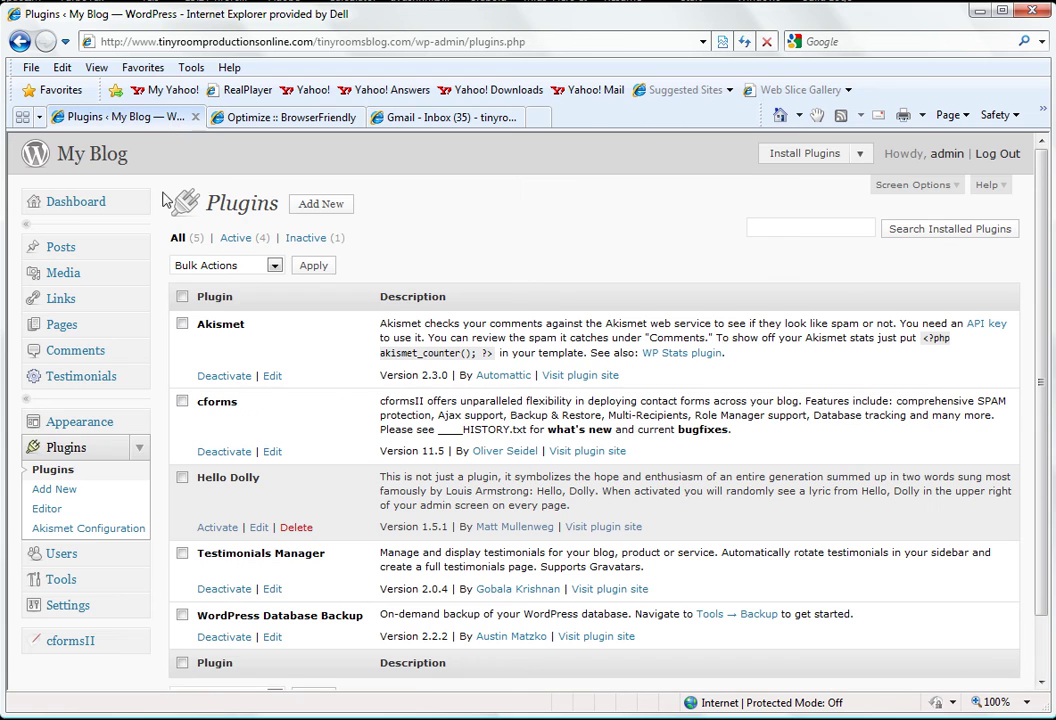
{"action": "left_click", "coordinate": [50, 204]}
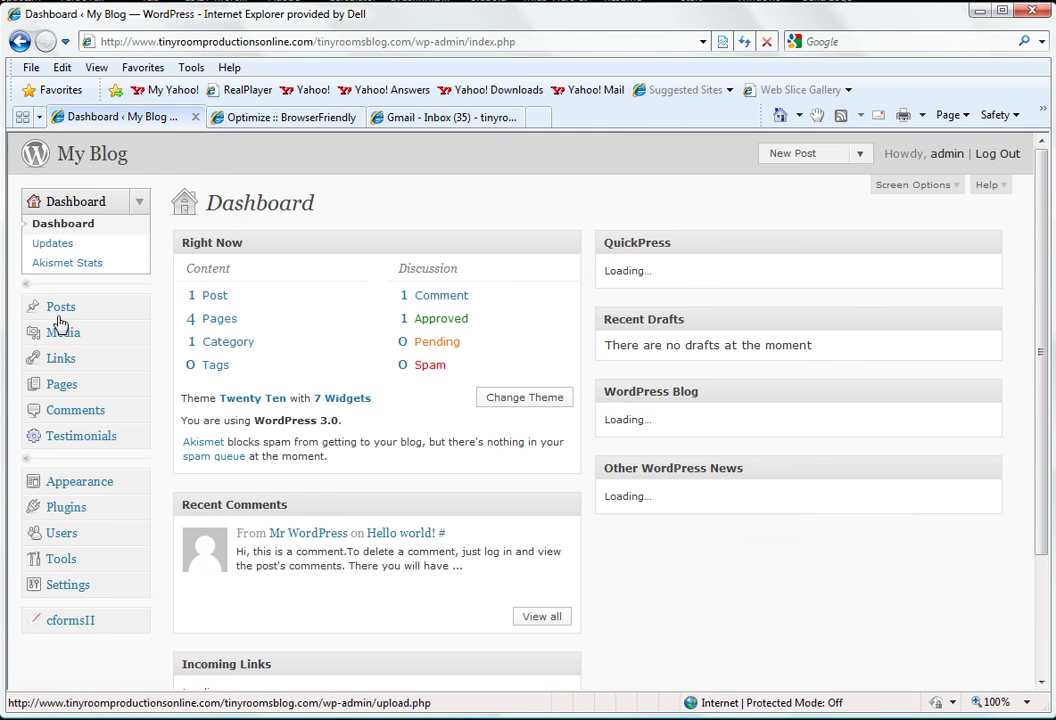
{"action": "left_click", "coordinate": [62, 307]}
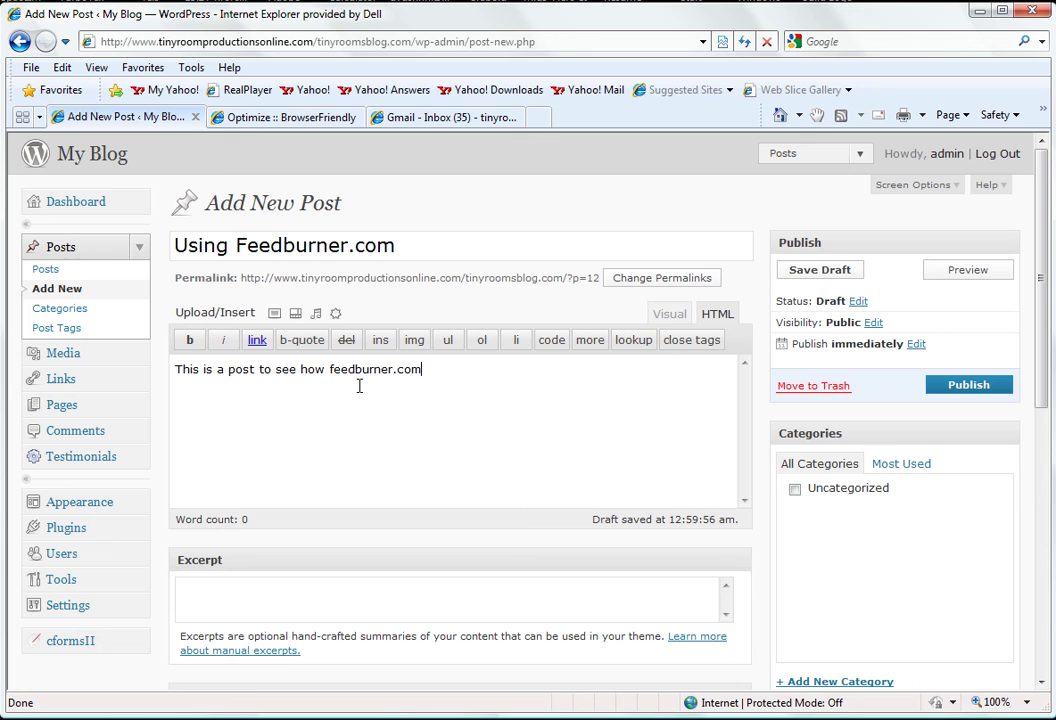
{"action": "type", "text": "eeping track of my site!"}
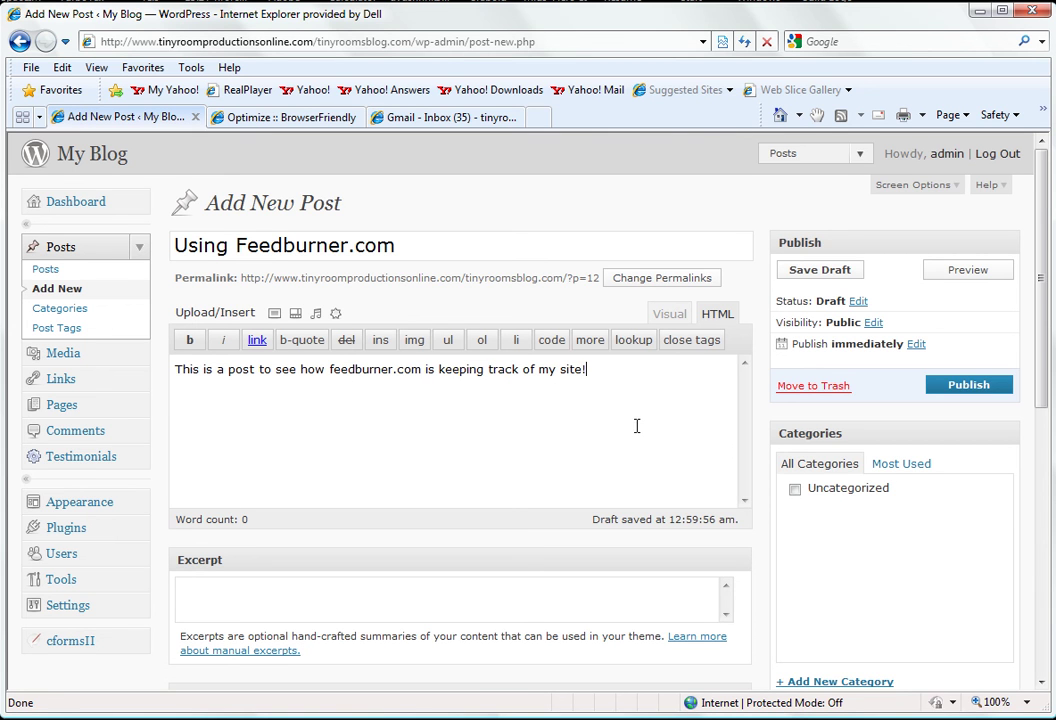
Step: Publish the 'Using Feedburner.com' post and view it on the blog
{"action": "left_click", "coordinate": [978, 384]}
{"action": "left_click", "coordinate": [305, 244]}
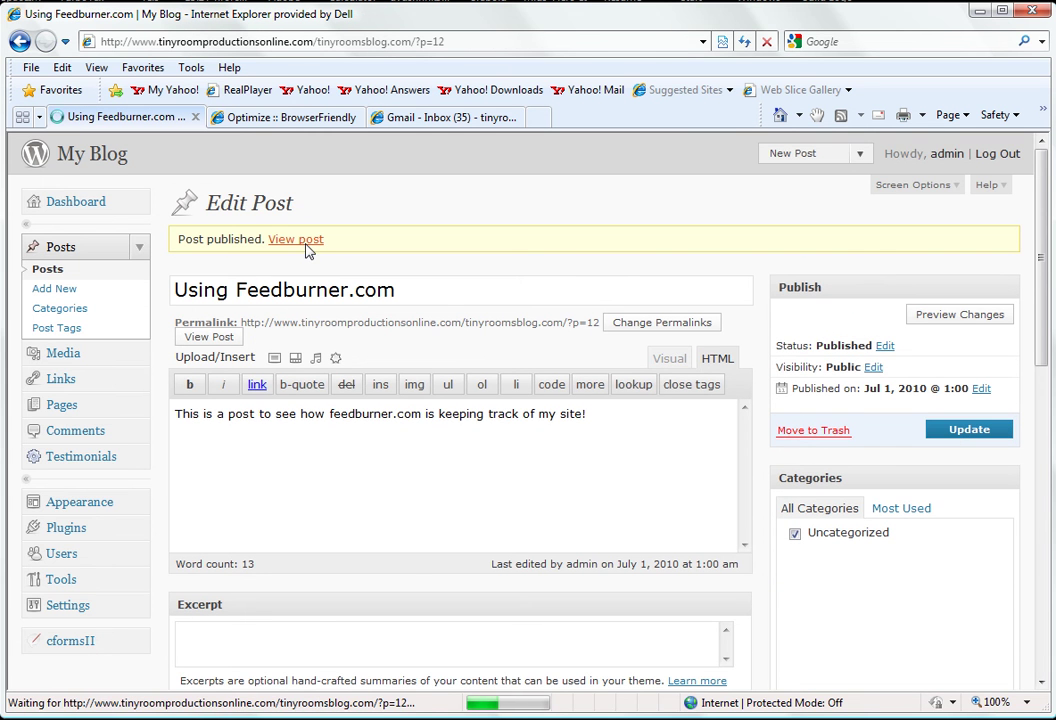
{"action": "scroll", "coordinate": [563, 429], "scroll_direction": "down", "scroll_amount": 3}
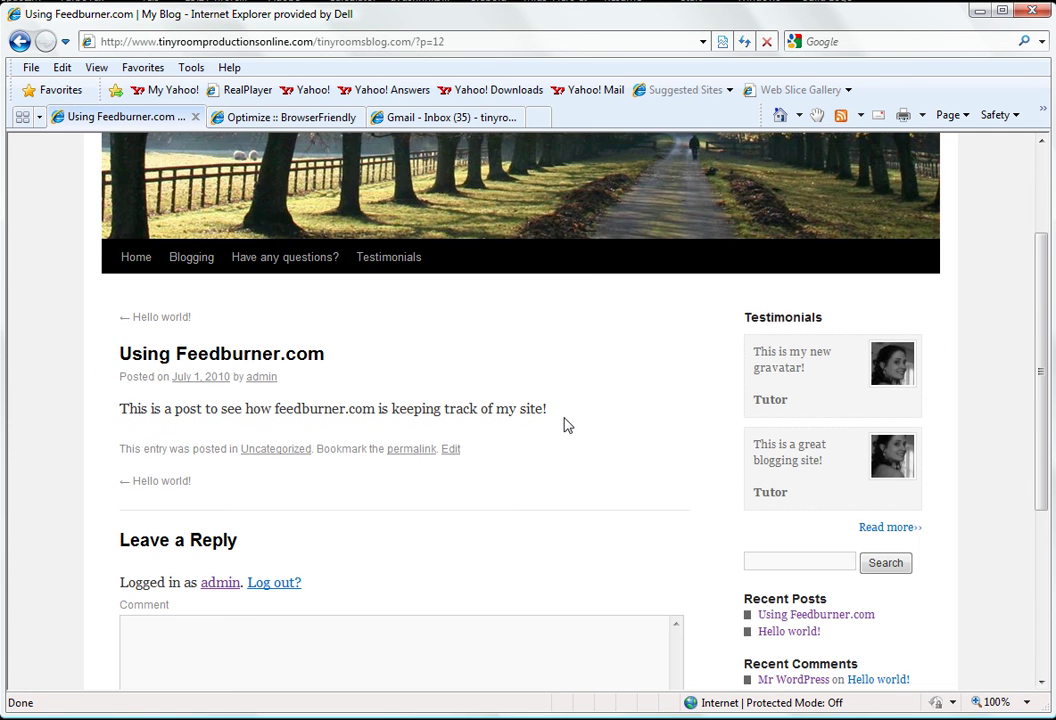
{"action": "scroll", "coordinate": [566, 424], "scroll_direction": "up", "scroll_amount": 3}
Step: Review the Tiny Rooms Blog Feed Stats dashboard (1059 views, 68 clicks), then open its configuration
{"action": "left_click", "coordinate": [290, 117]}
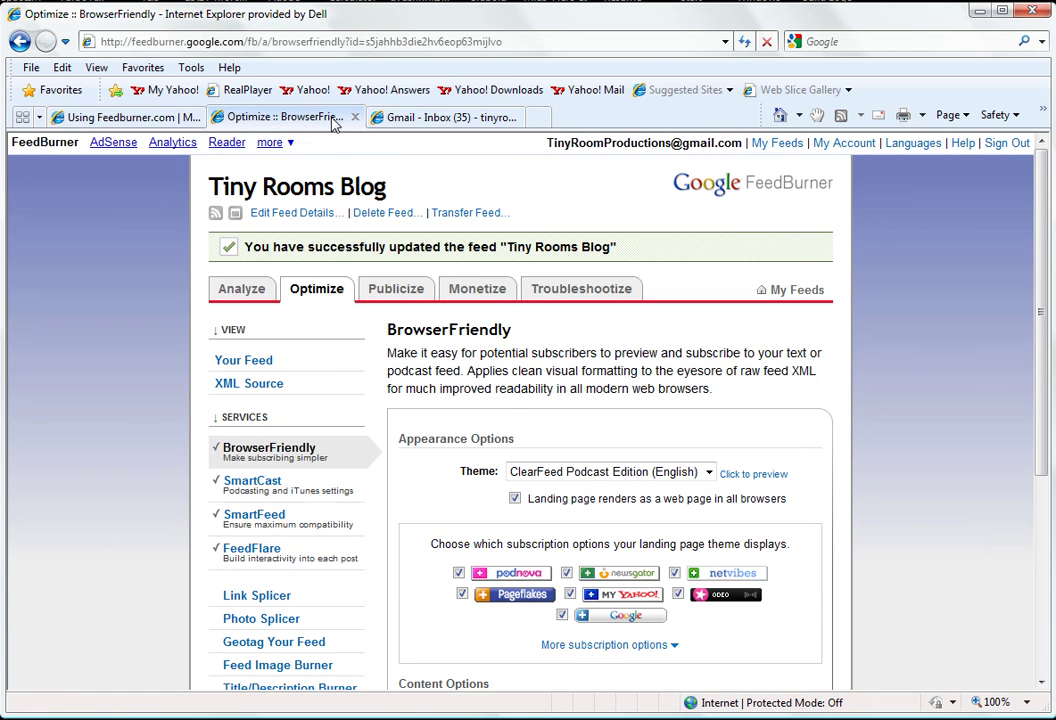
{"action": "left_click", "coordinate": [248, 360]}
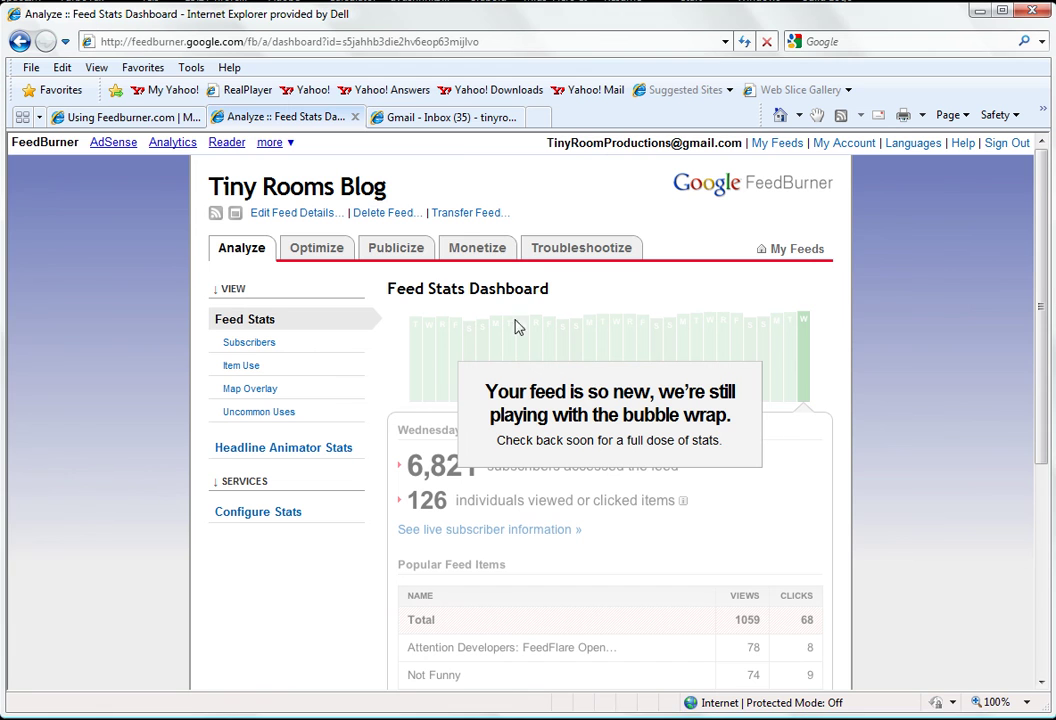
{"action": "scroll", "coordinate": [918, 426], "scroll_direction": "down", "scroll_amount": 2}
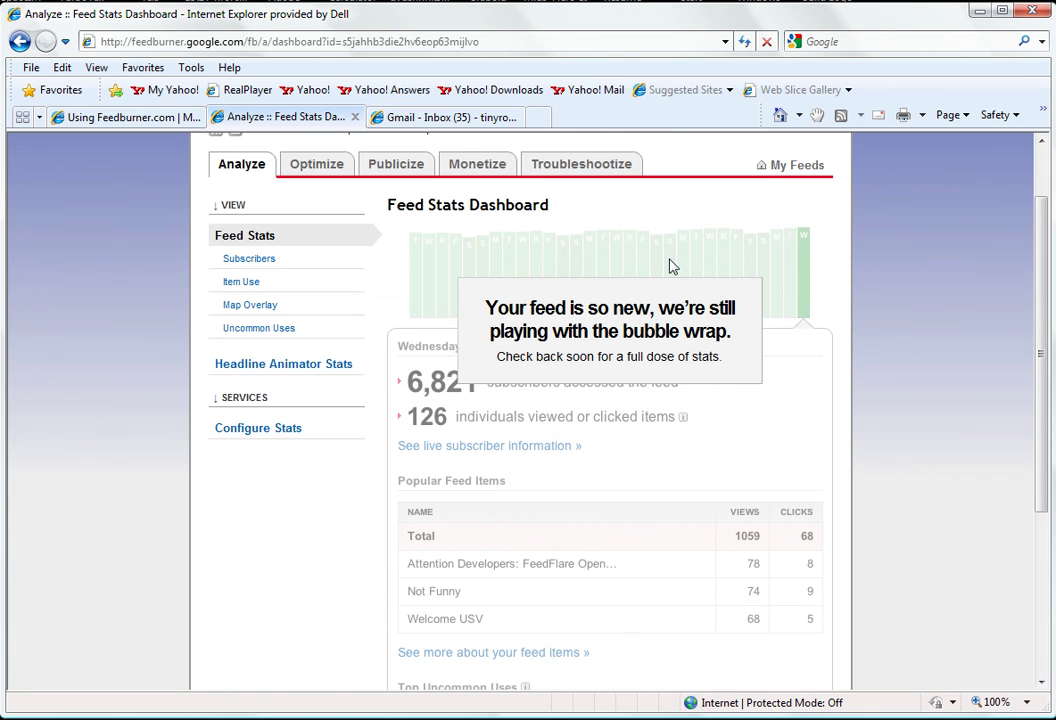
{"action": "scroll", "coordinate": [903, 420], "scroll_direction": "down", "scroll_amount": 4}
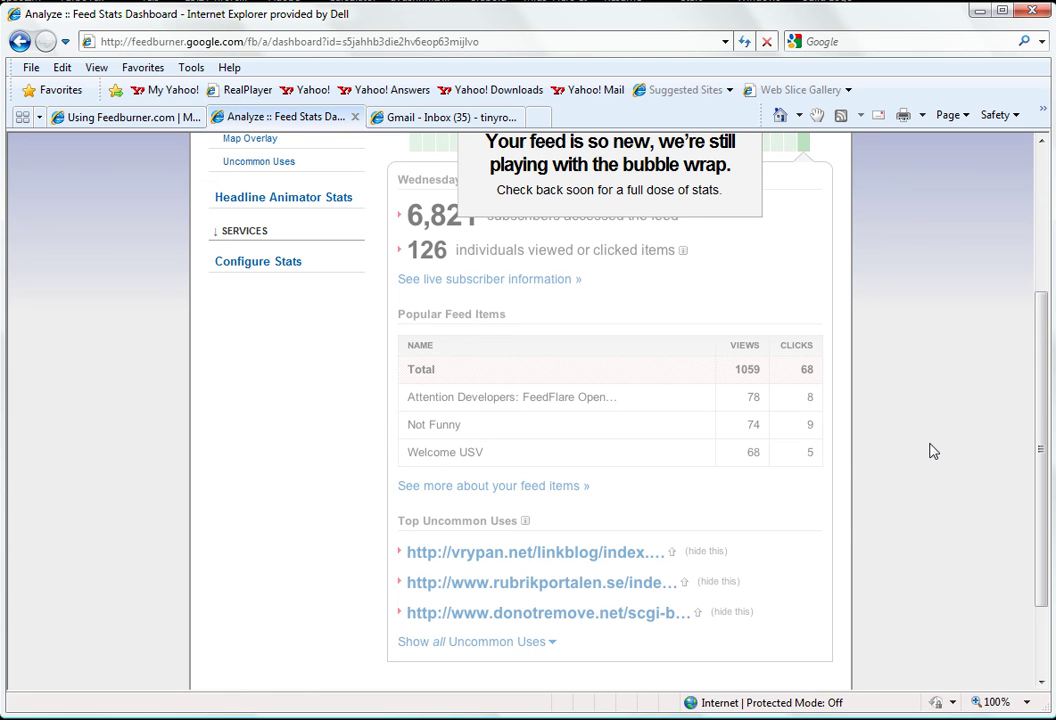
{"action": "left_click", "coordinate": [258, 275]}
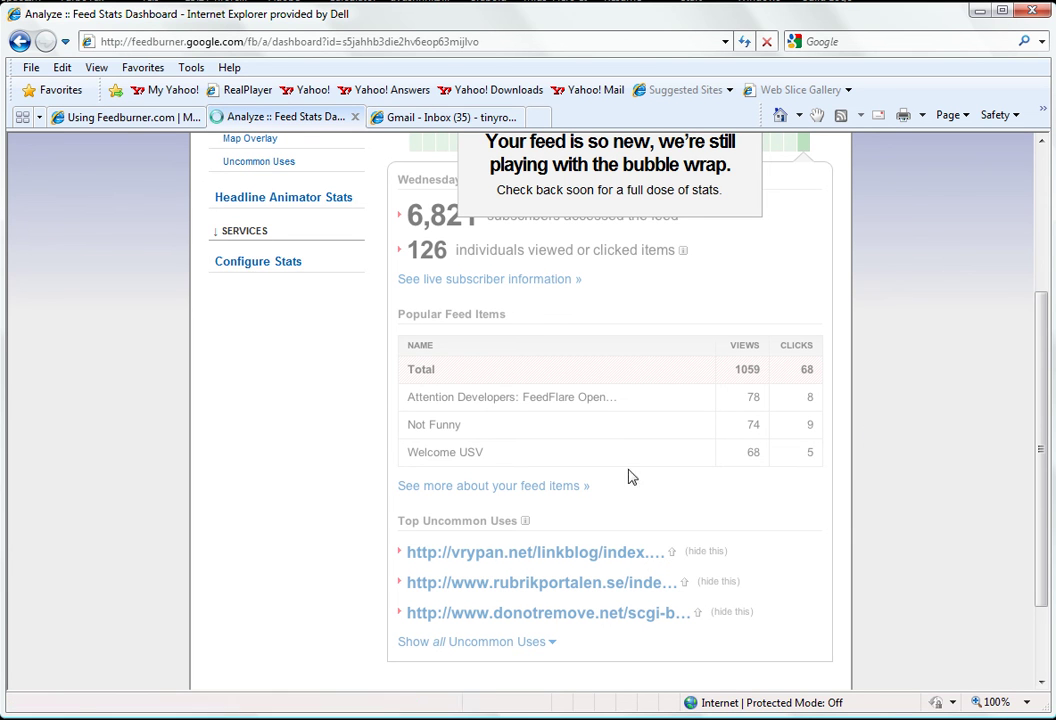